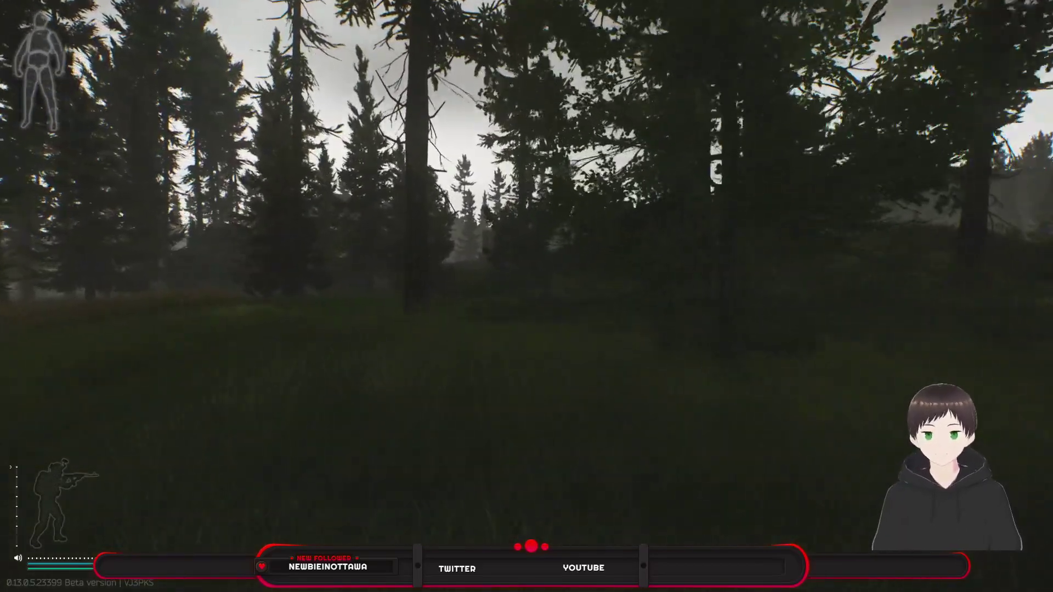
# - Stow a backpack item in a pocket and pick up two suppressors from the table
pyautogui.press('Tab')
pyautogui.moveTo(476, 236); pyautogui.dragTo(468, 241)
pyautogui.press('Tab')
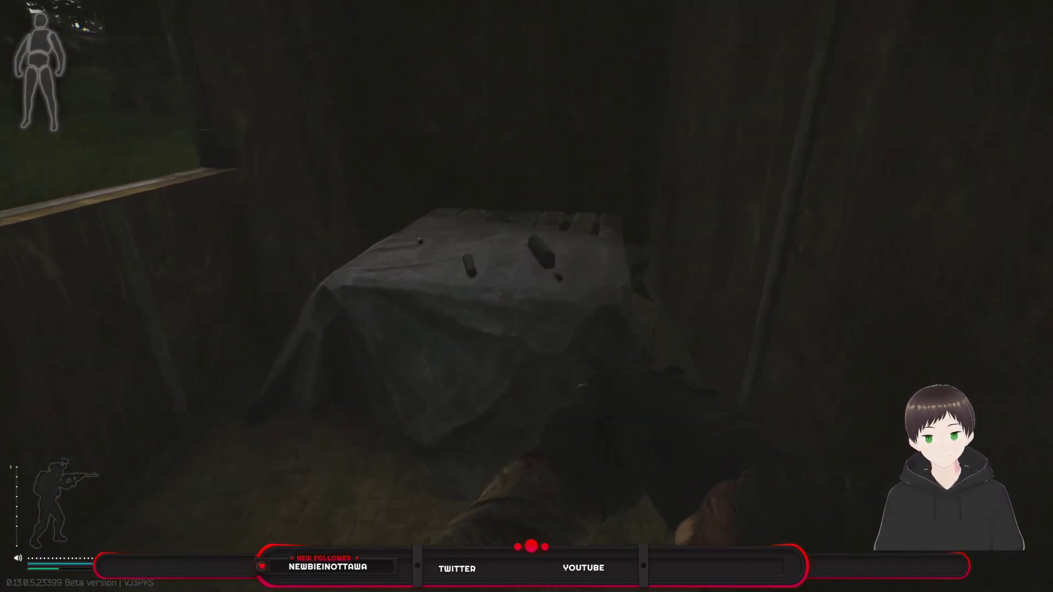
pyautogui.press('f')
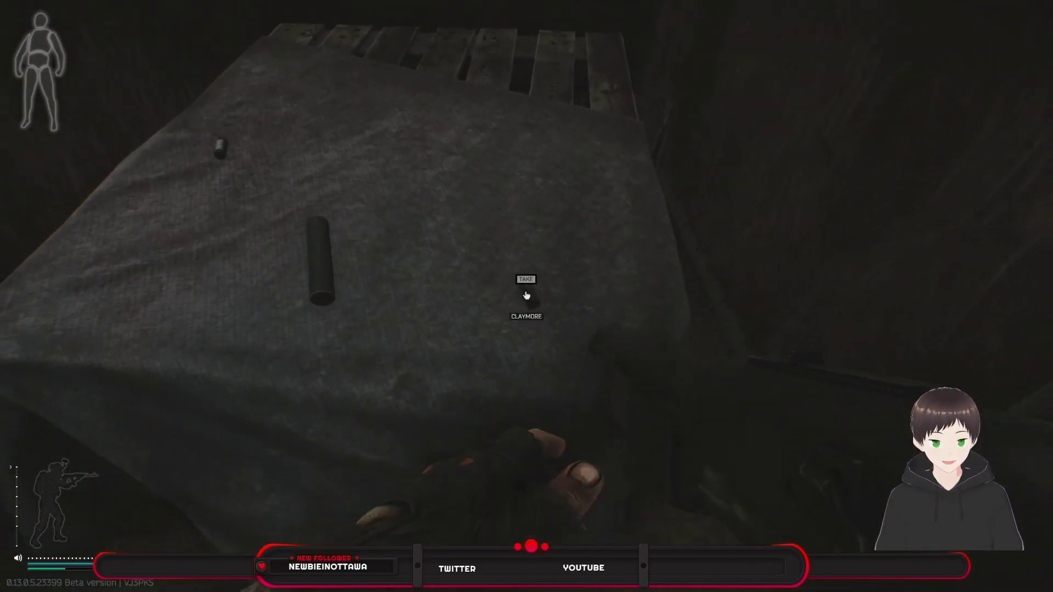
pyautogui.press('f')
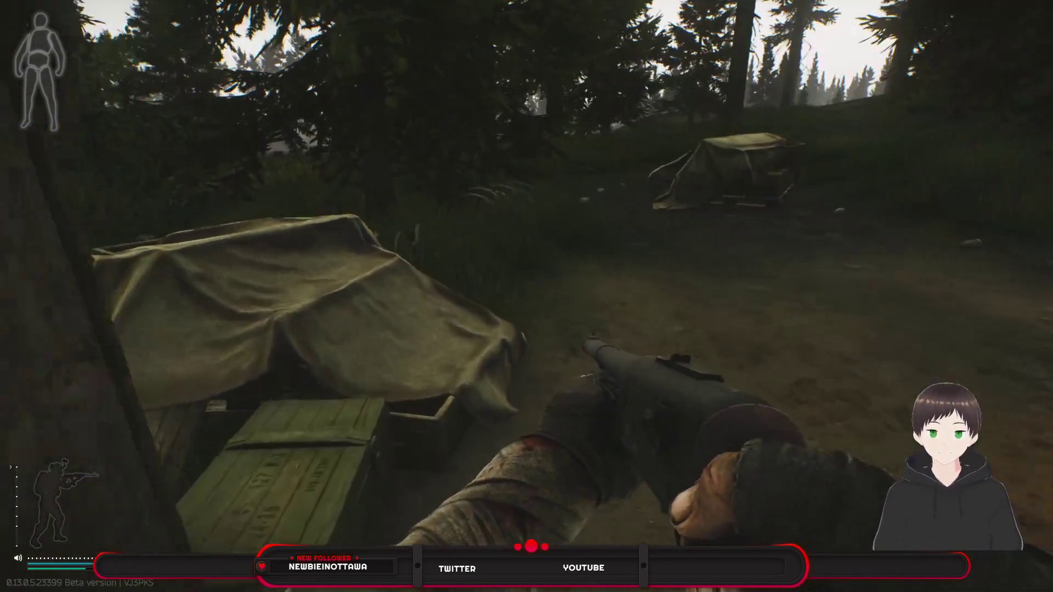
# - Advance through the forest toward the dirt road, aiming and crouching along the way
pyautogui.press('w')
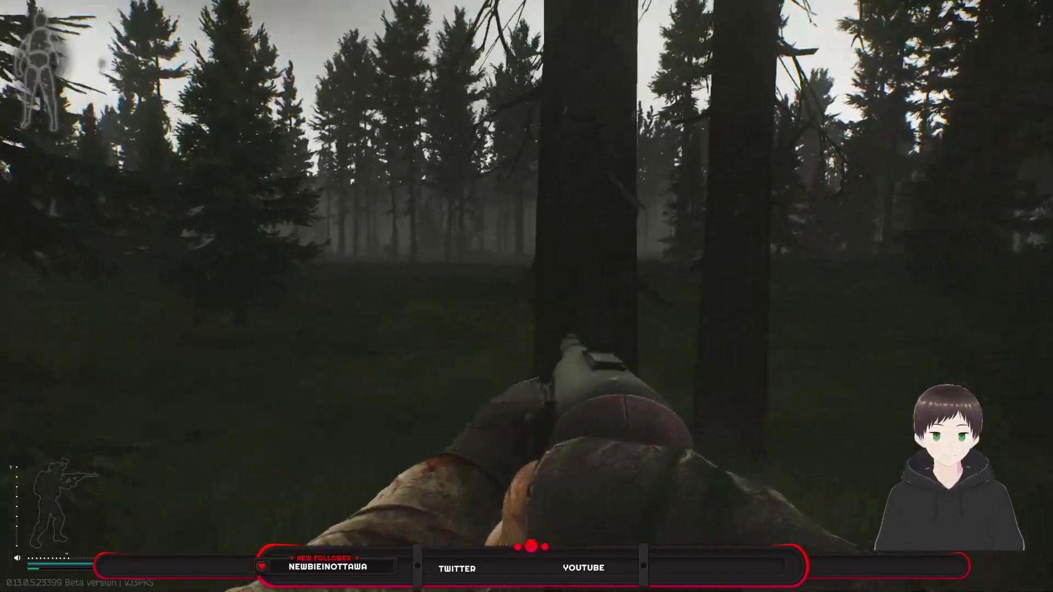
pyautogui.rightClick(527, 296)
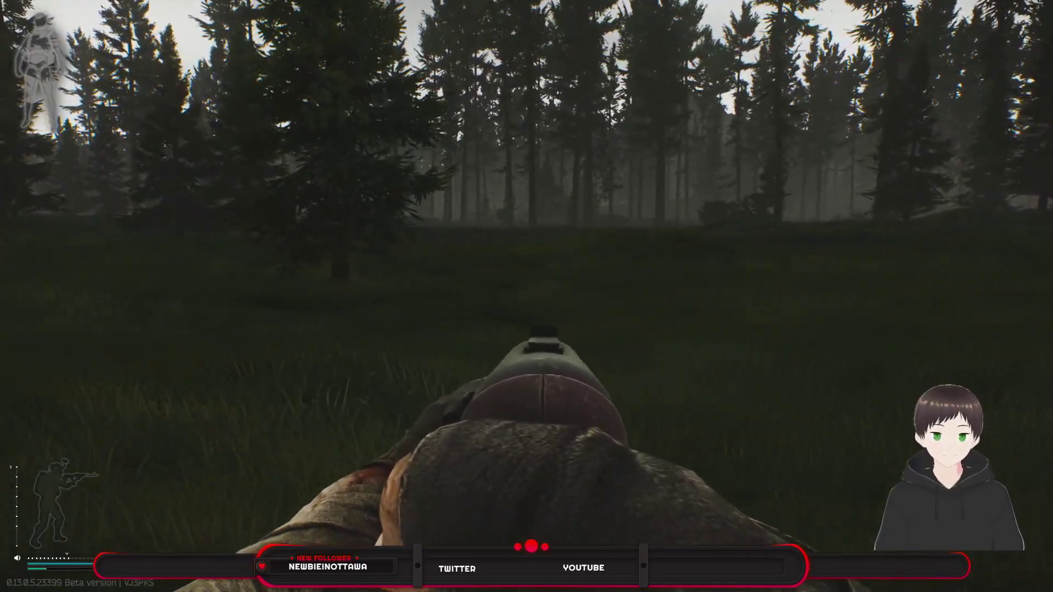
pyautogui.rightClick(527, 297)
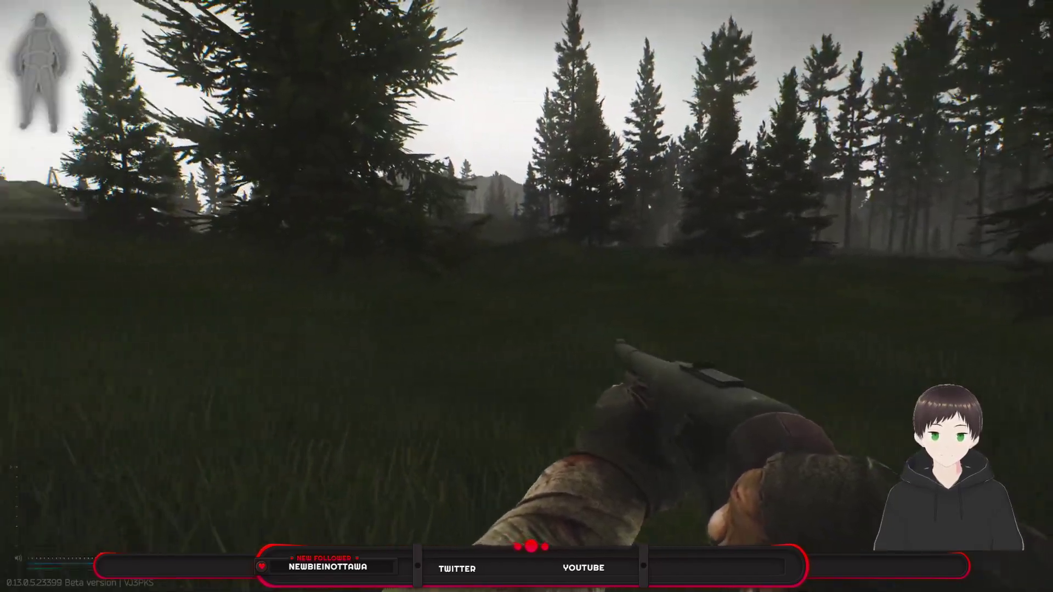
pyautogui.press('z')
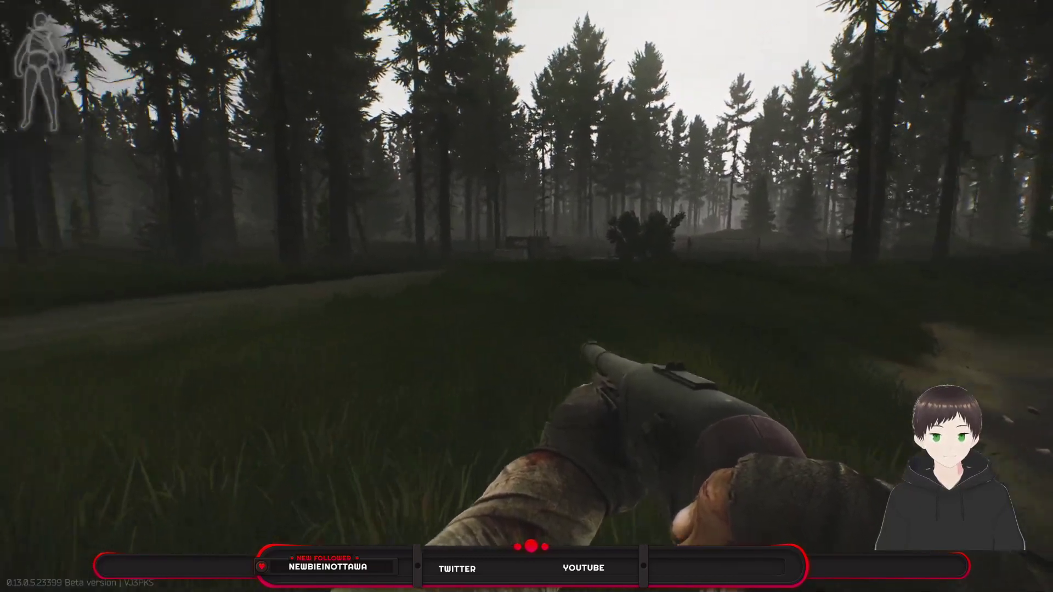
pyautogui.press('shift')
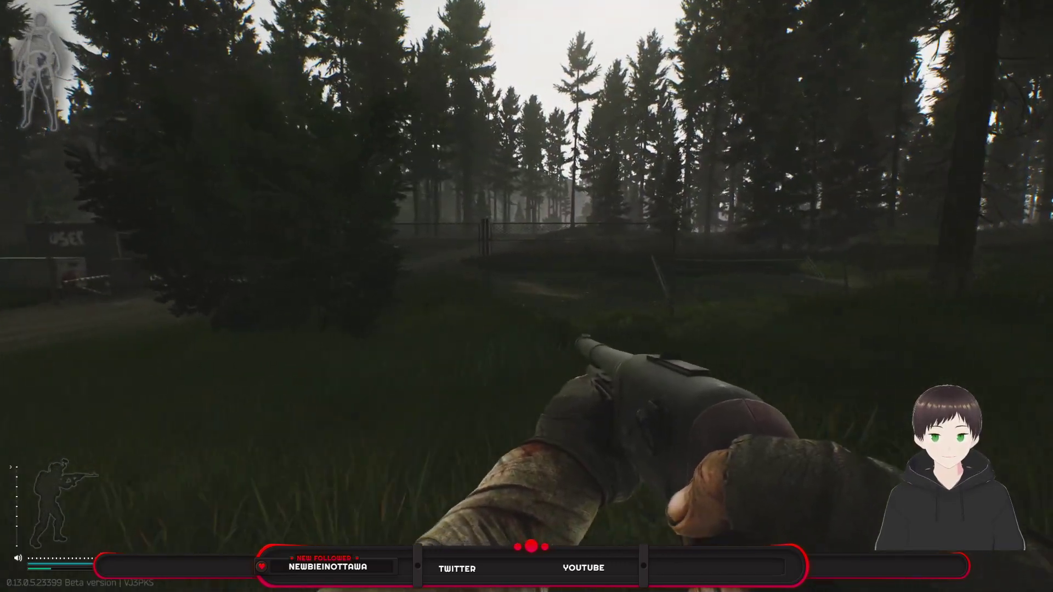
pyautogui.press('w')
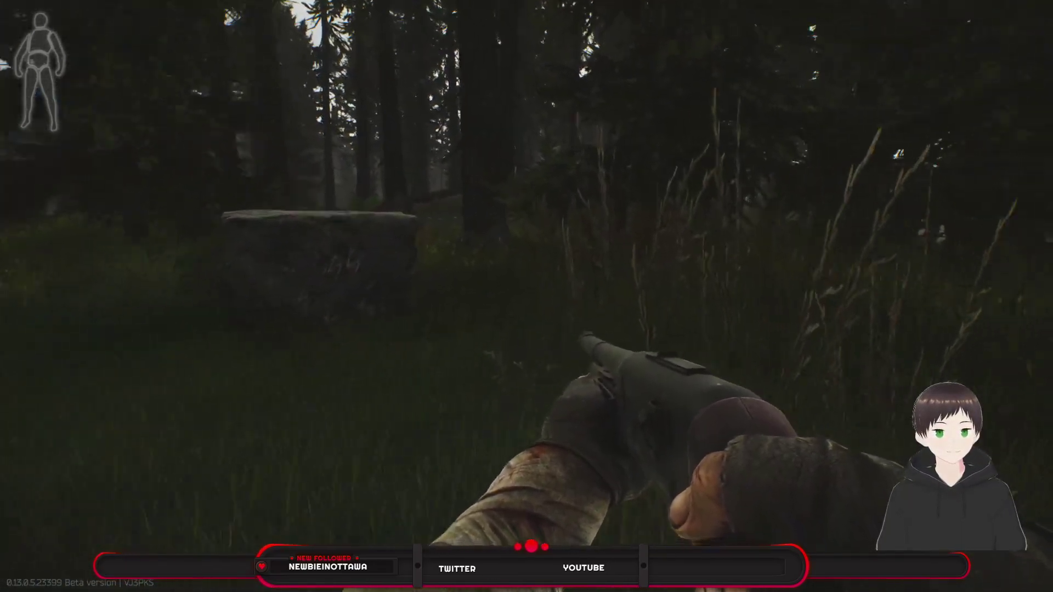
pyautogui.press('c')
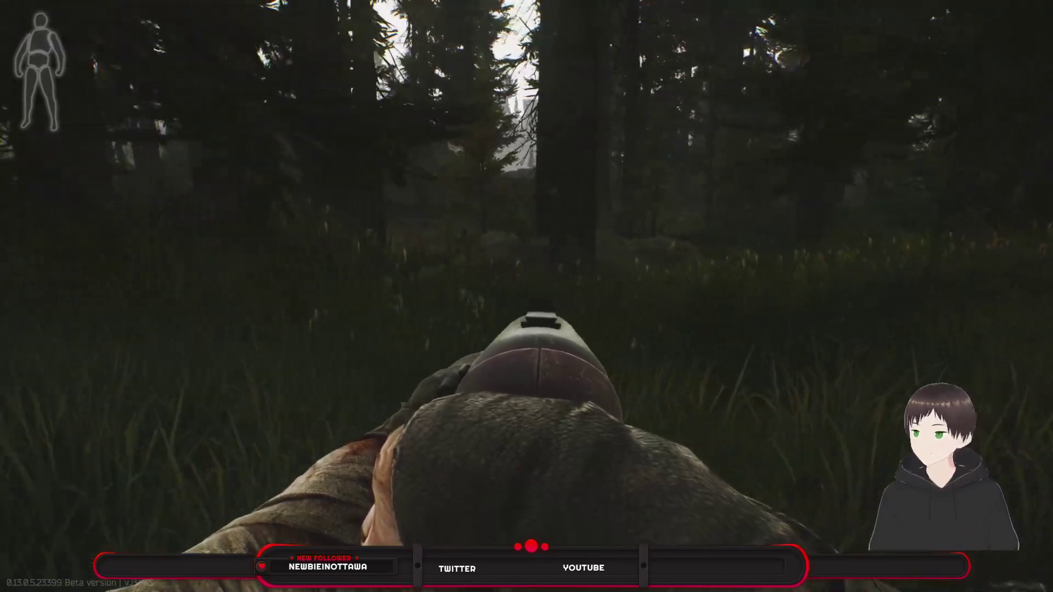
pyautogui.press('c')
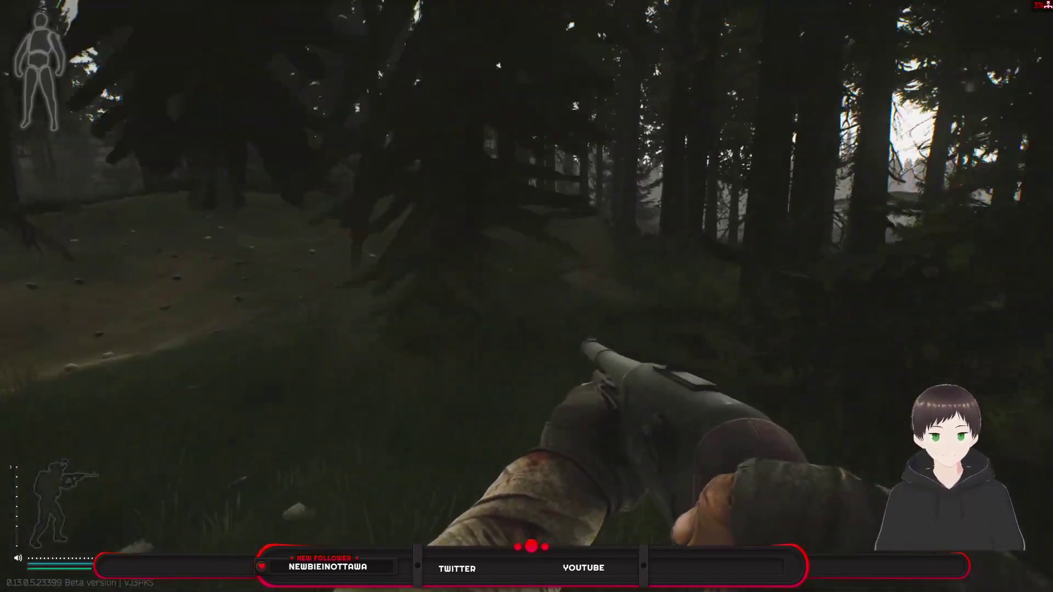
pyautogui.rightClick(526, 296)
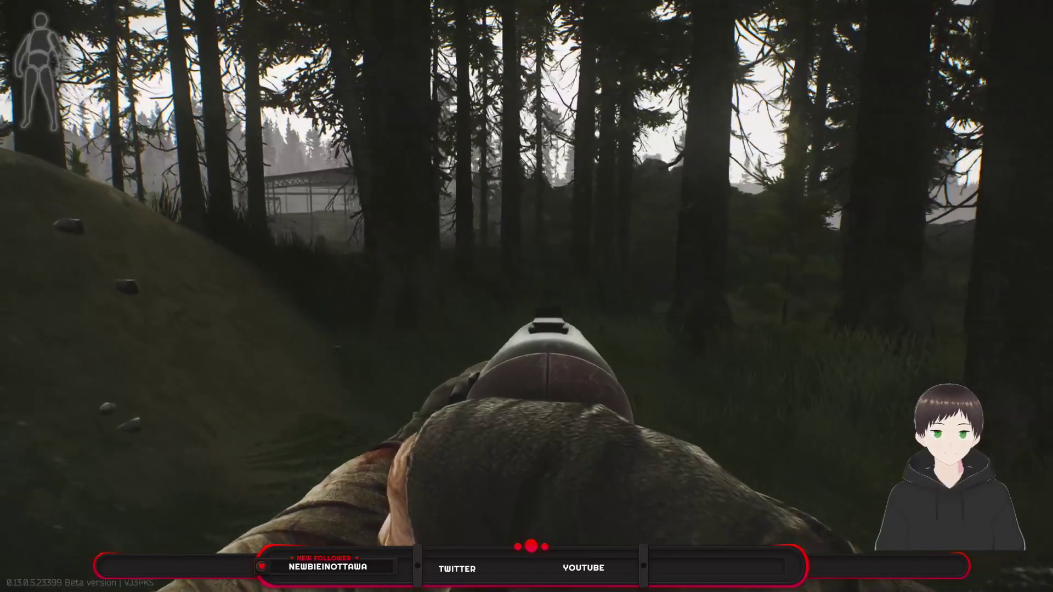
pyautogui.press('shift')
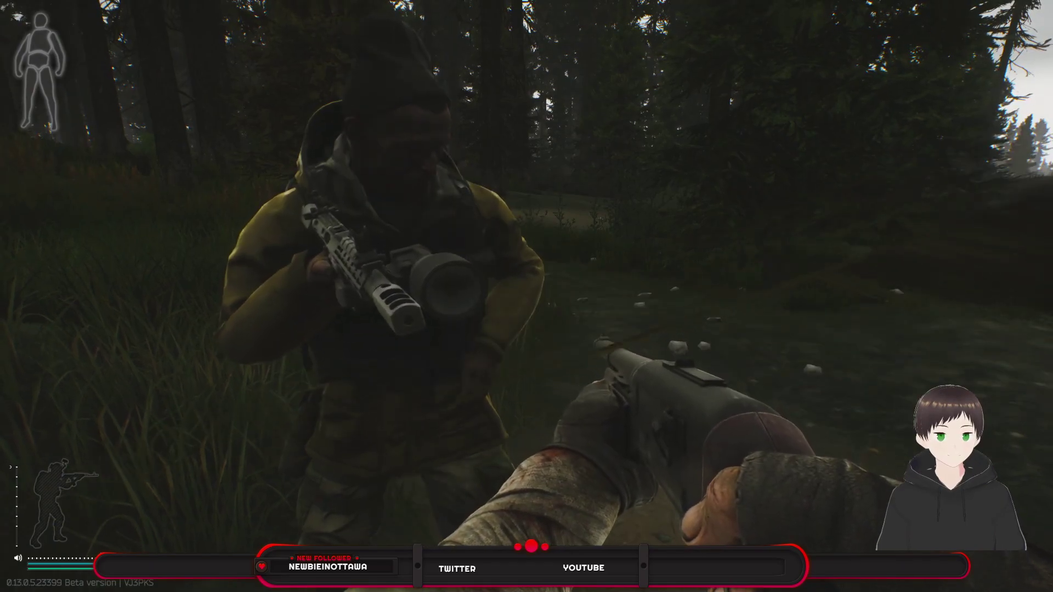
# - Check the backpack, drop the vest, and search the body on the floor
pyautogui.press('Tab')
pyautogui.press('Tab')
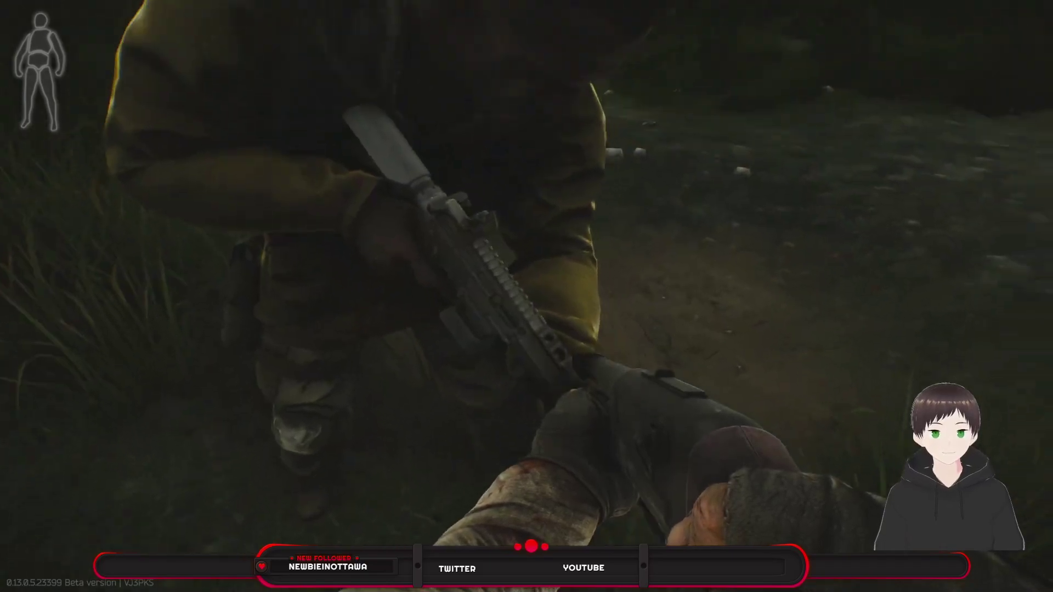
pyautogui.press('Tab')
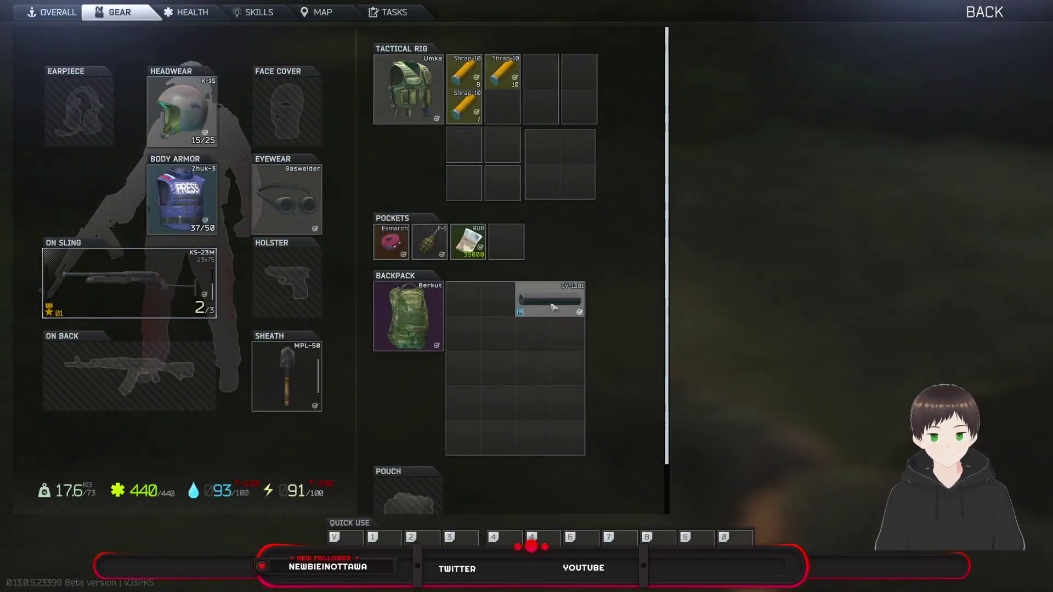
pyautogui.press('Tab')
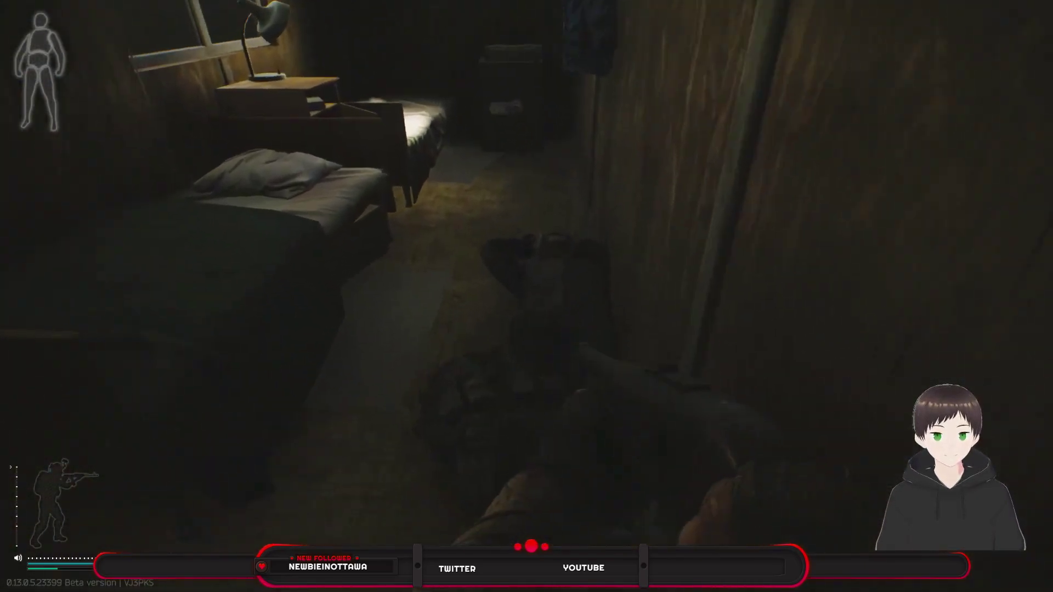
pyautogui.press('f')
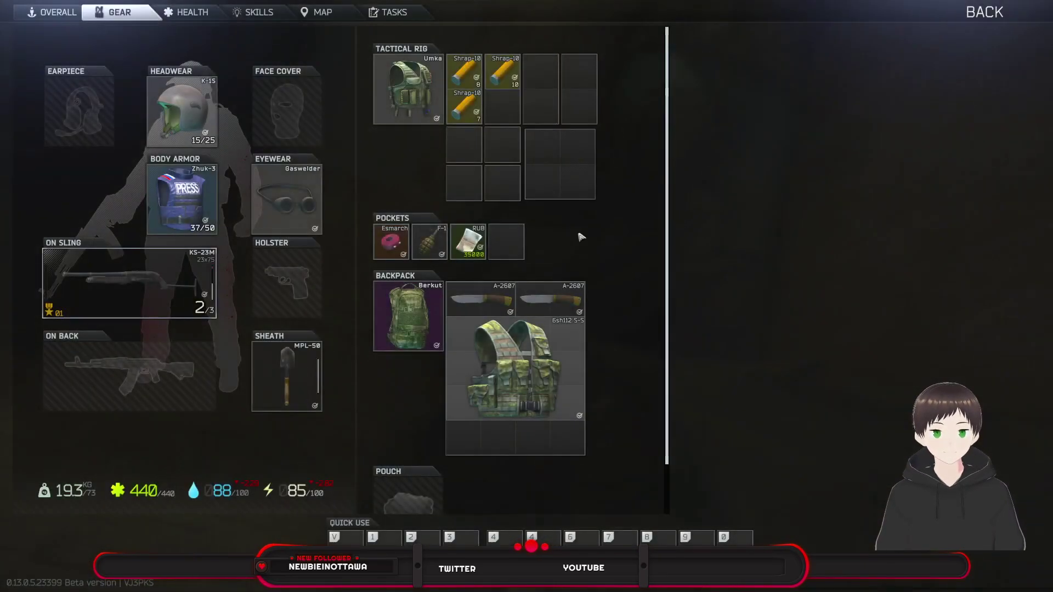
pyautogui.press('Delete')
pyautogui.press('Tab')
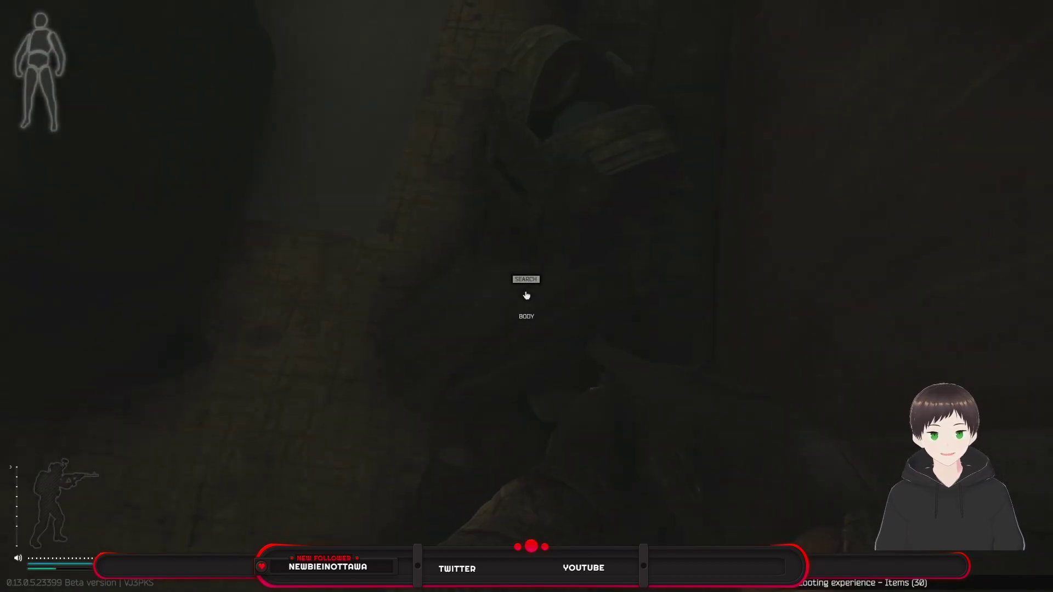
pyautogui.press('f')
pyautogui.scroll(2, 819, 346)
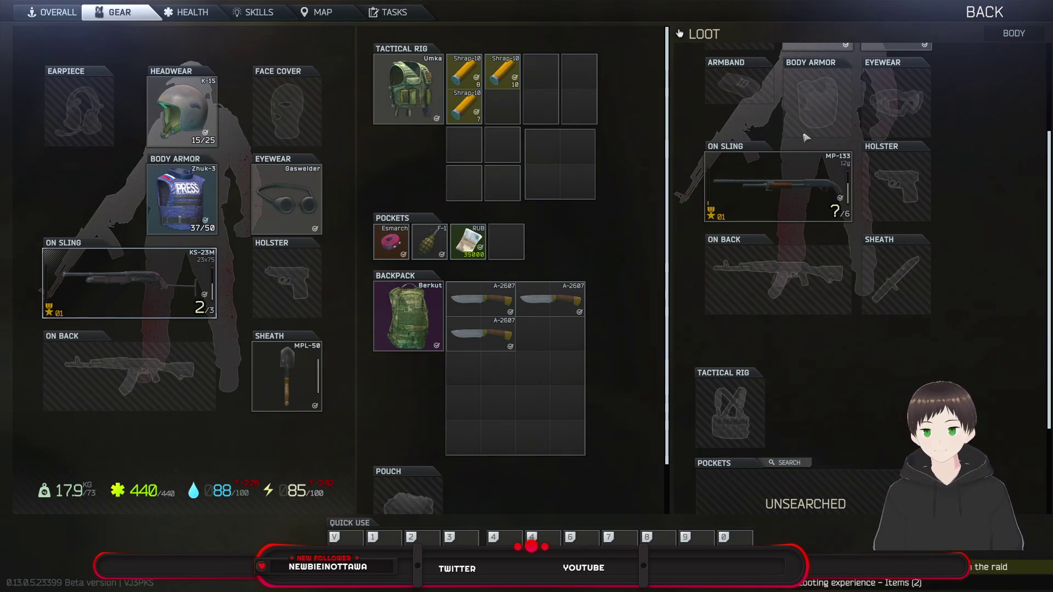
pyautogui.press('Tab')
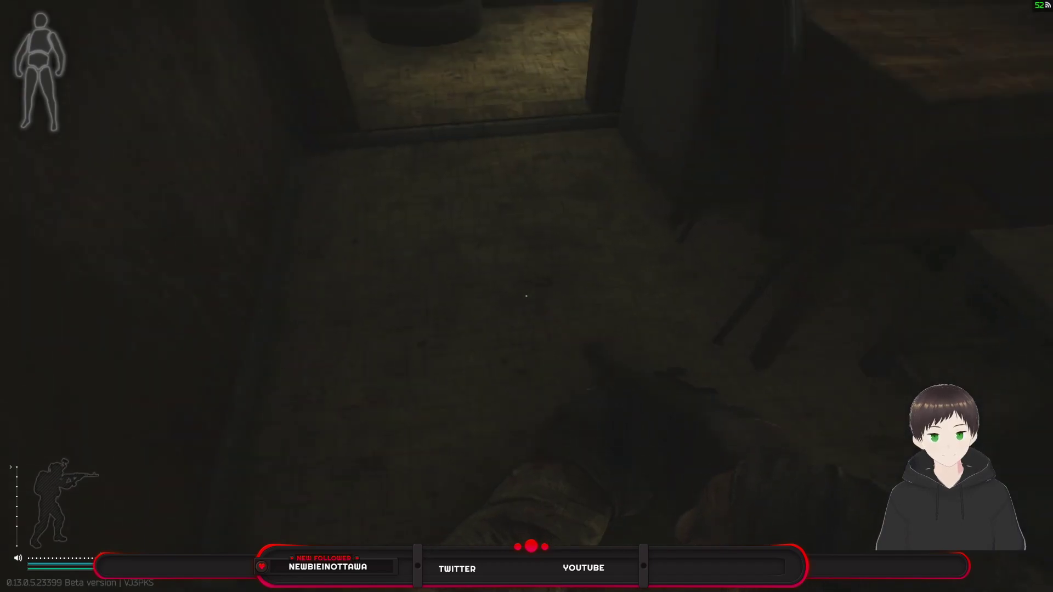
# - Walk past the log cabin into the cabin beside the other soldier
pyautogui.press('Tab')
pyautogui.press('Tab')
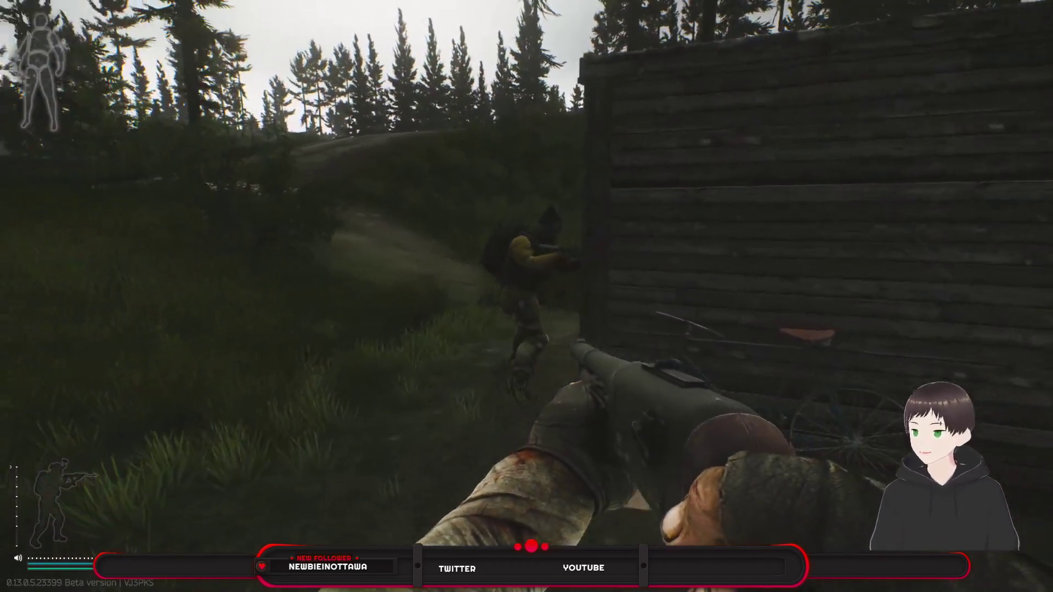
pyautogui.press('w')
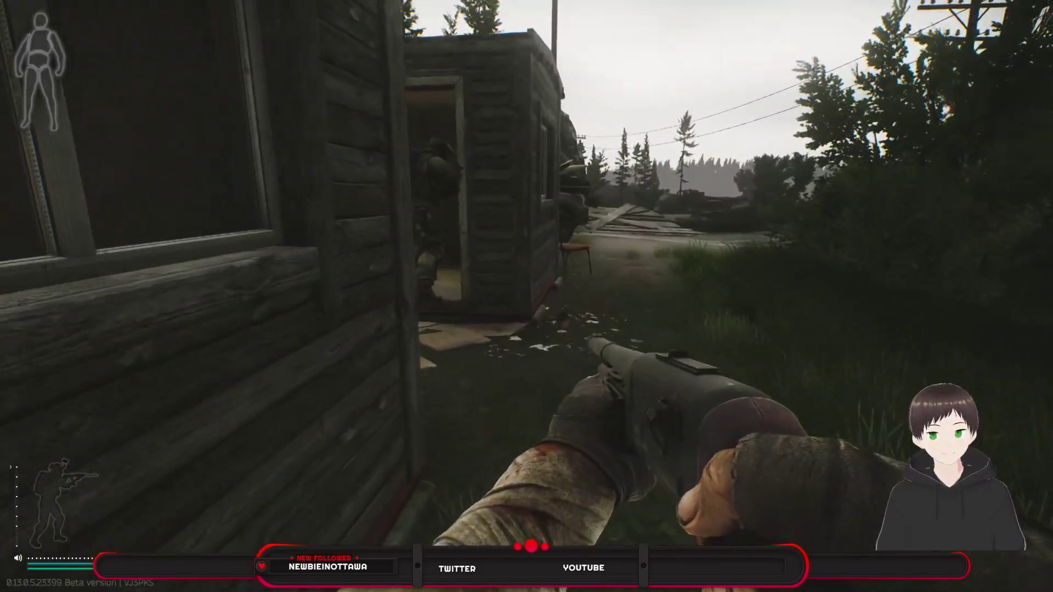
pyautogui.press('w')
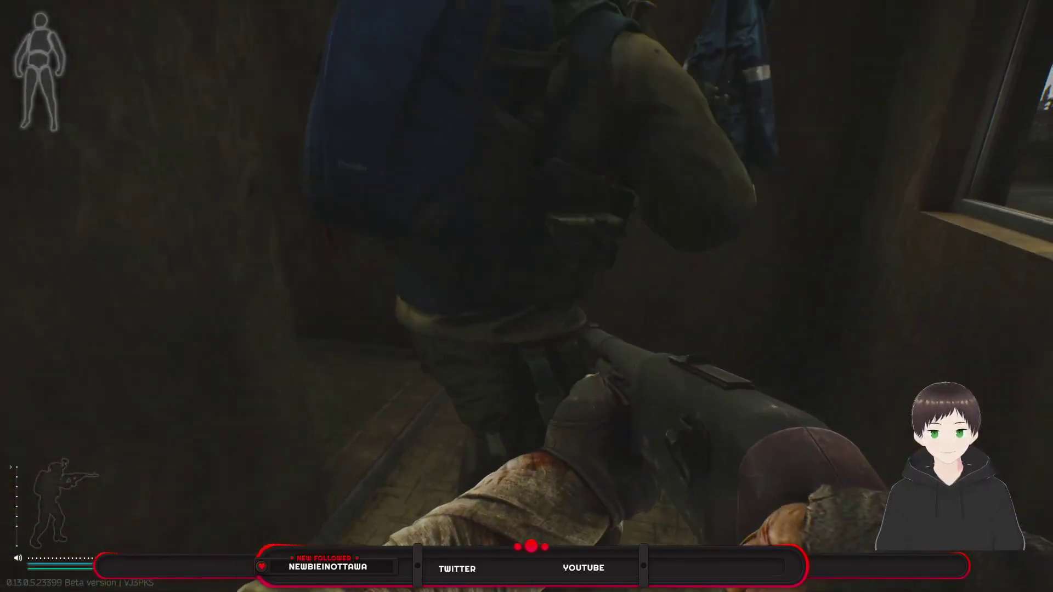
pyautogui.press('w')
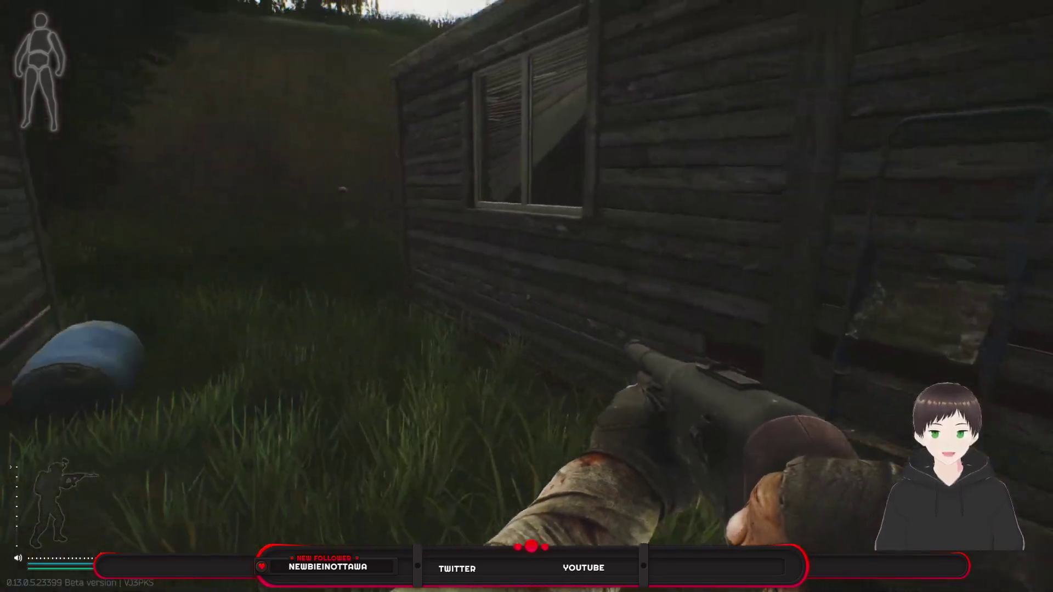
pyautogui.press('w')
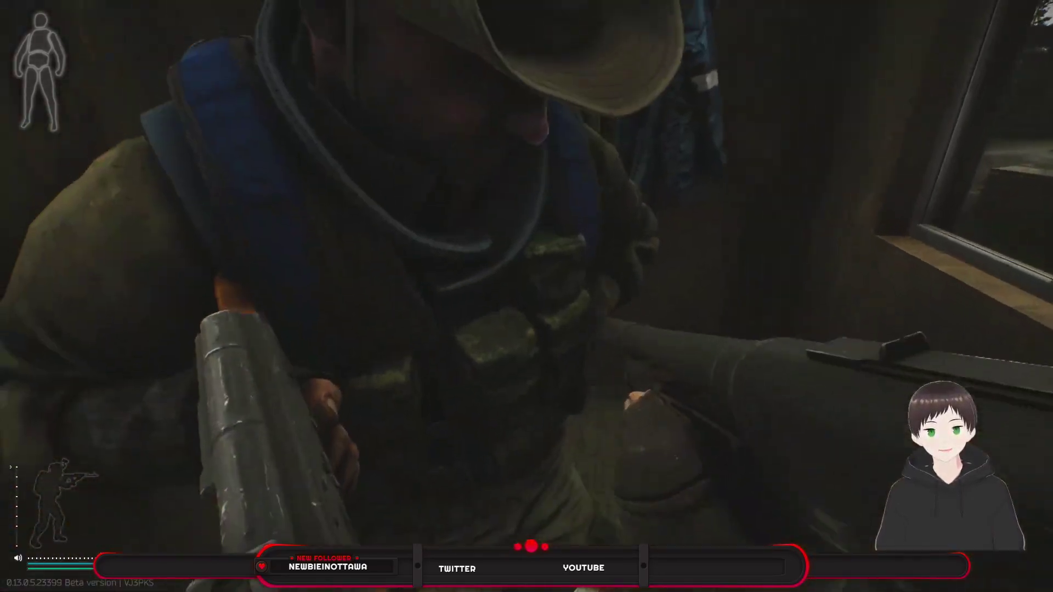
pyautogui.press('w')
pyautogui.press('w')
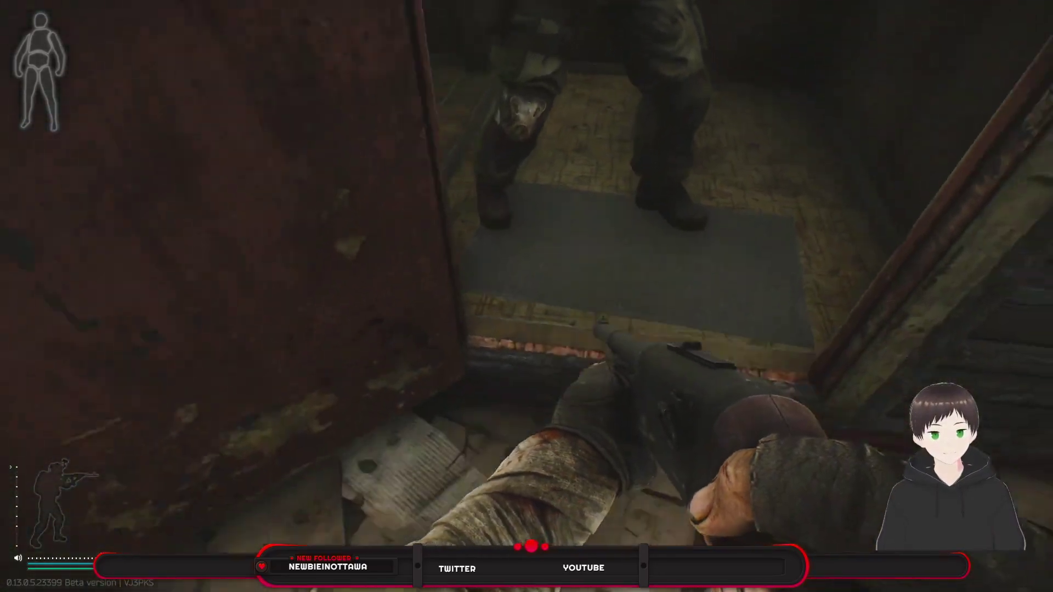
# - Take the blue LK 3F backpack and drop the knife-filled Berkut backpack
pyautogui.press('Tab')
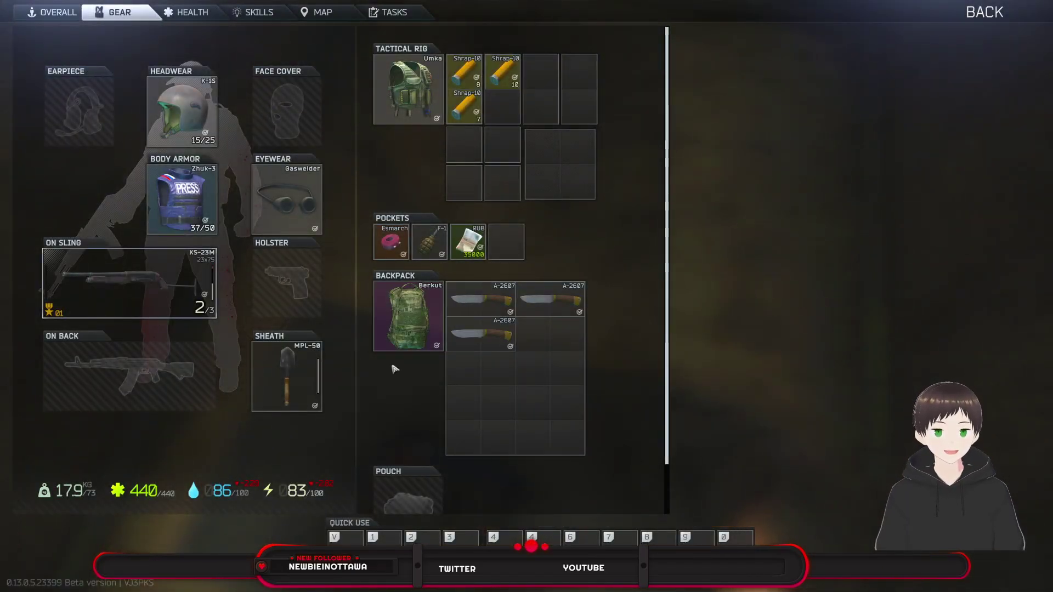
pyautogui.press('Tab')
pyautogui.press('f')
pyautogui.press('Tab')
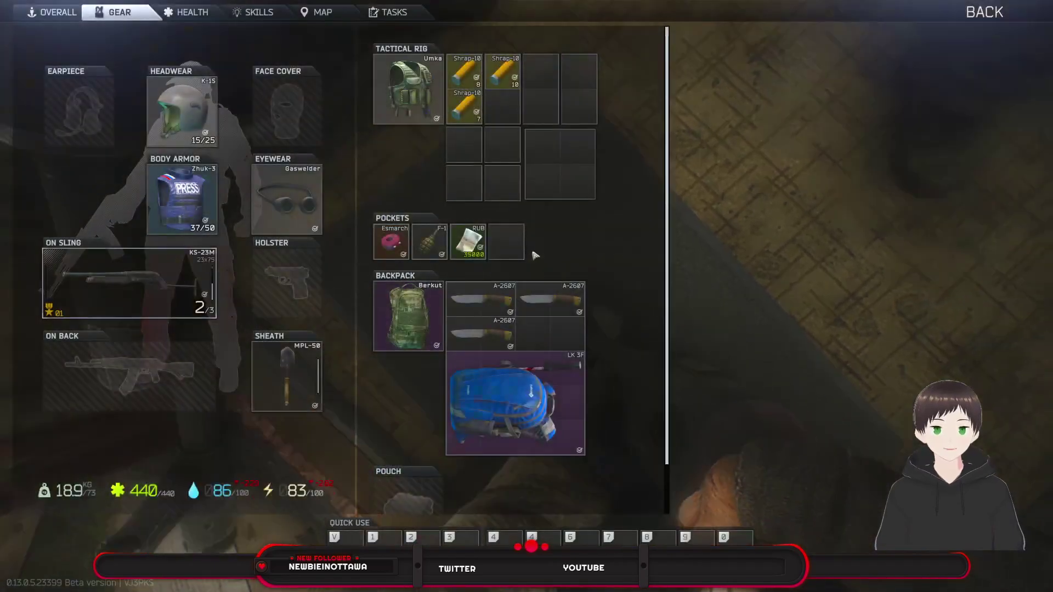
pyautogui.press('Delete')
pyautogui.press('Delete')
pyautogui.press('Delete')
pyautogui.press('Delete')
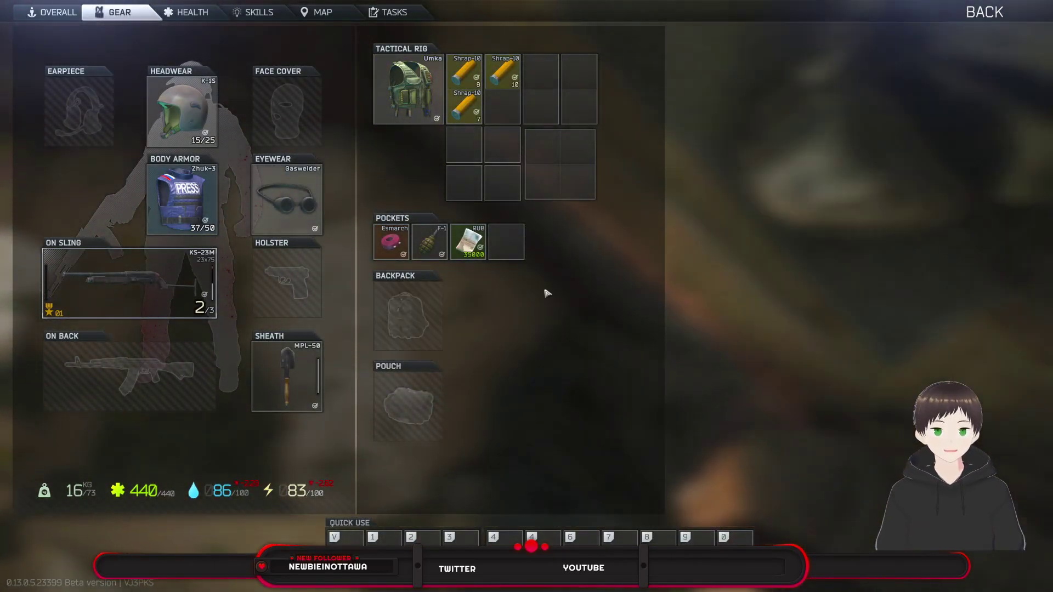
pyautogui.press('Tab')
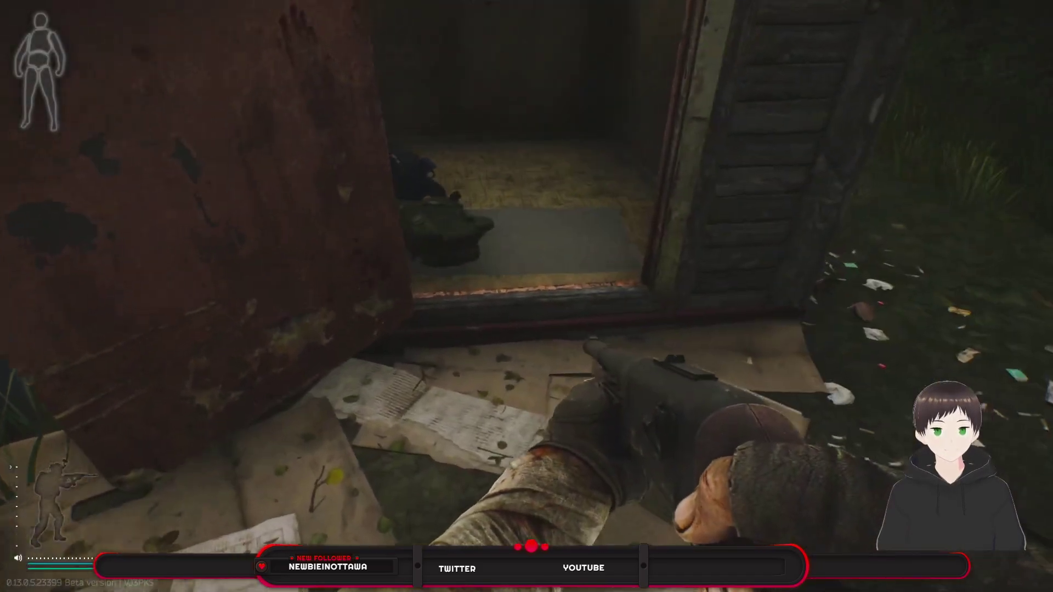
# - Head outdoors past the numbered cabins toward the portable toilets
pyautogui.press('w')
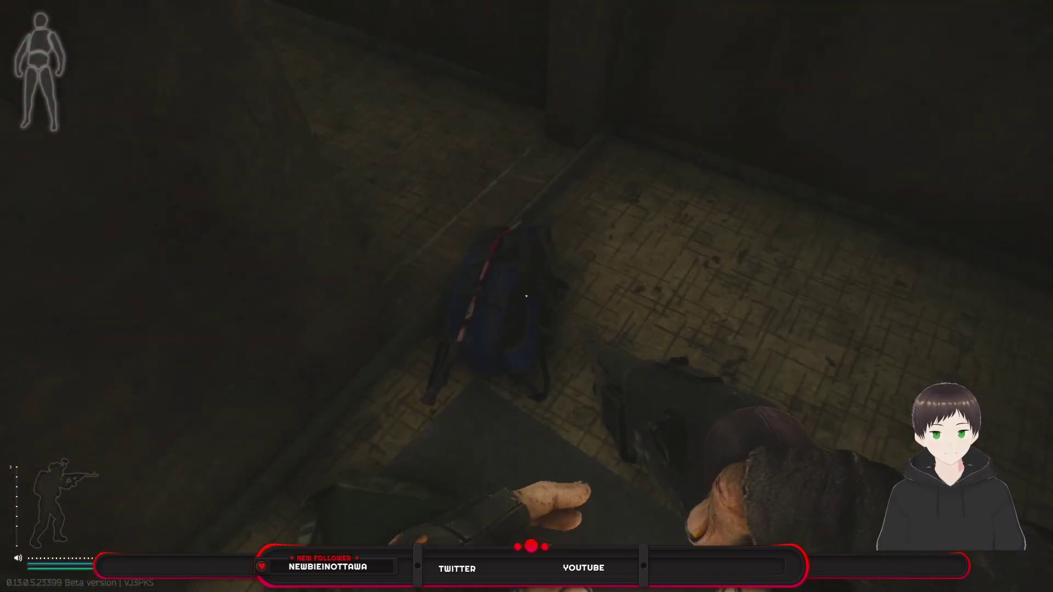
pyautogui.press('w')
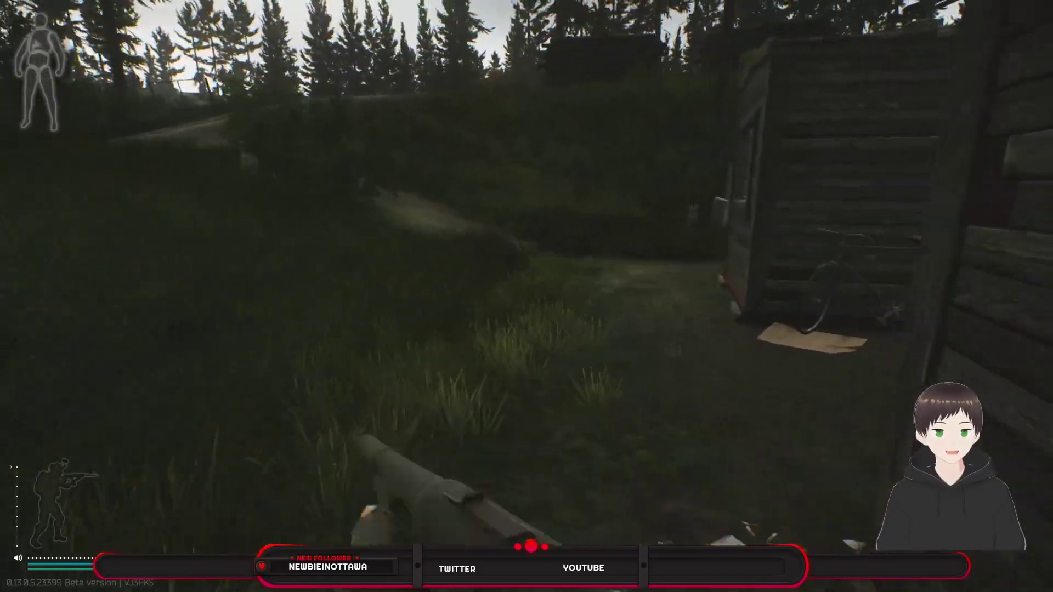
pyautogui.press('w')
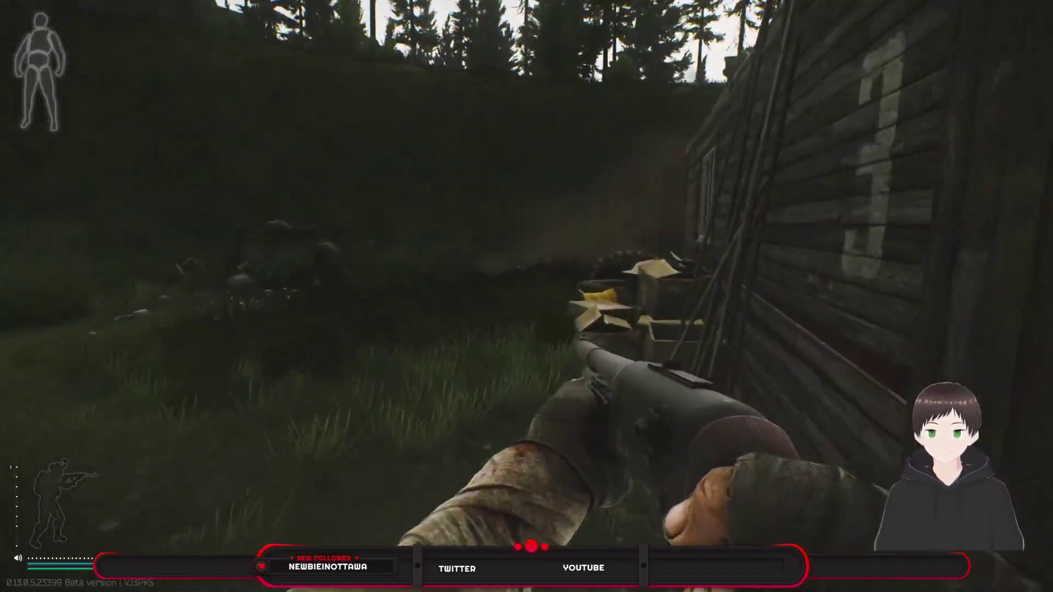
pyautogui.press('w')
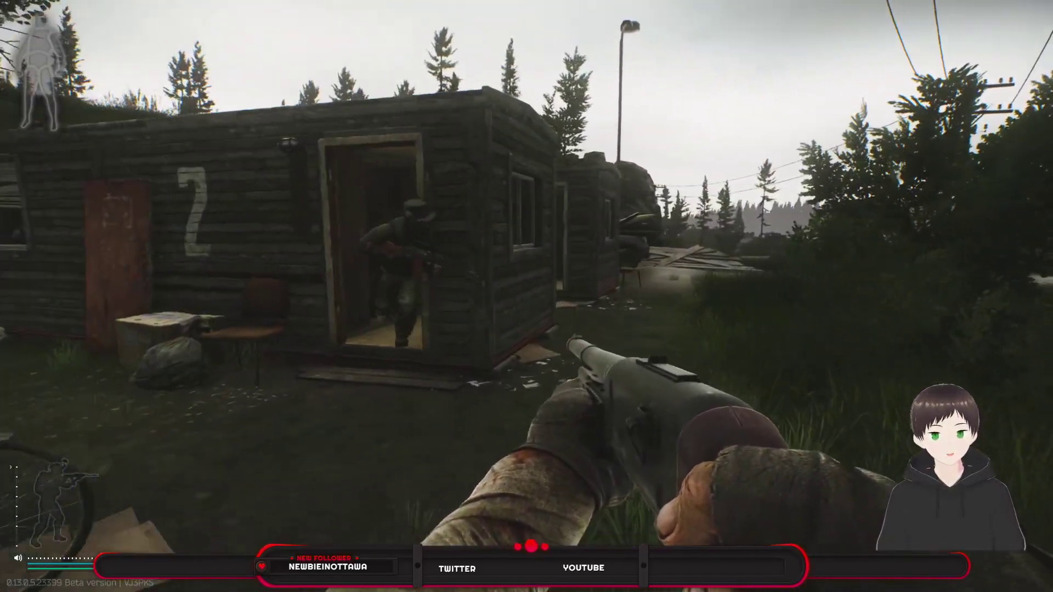
pyautogui.press('w')
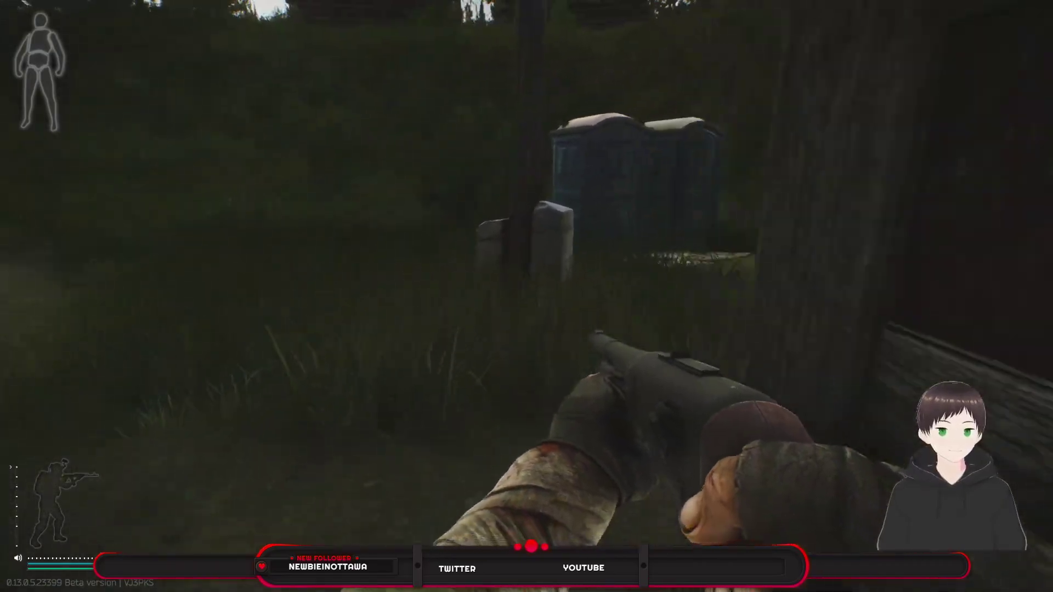
pyautogui.press('w')
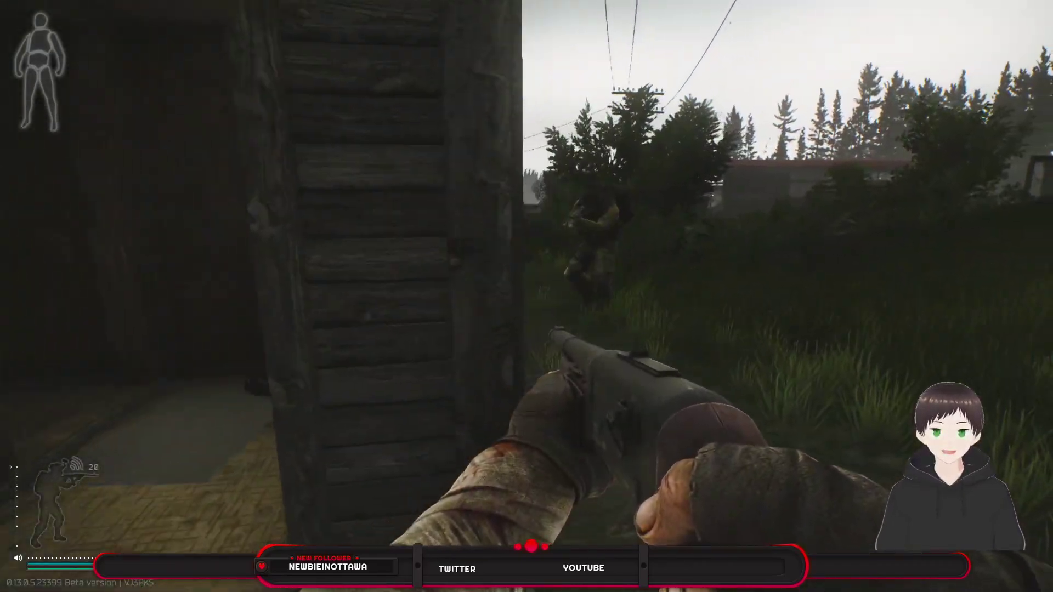
pyautogui.press('w')
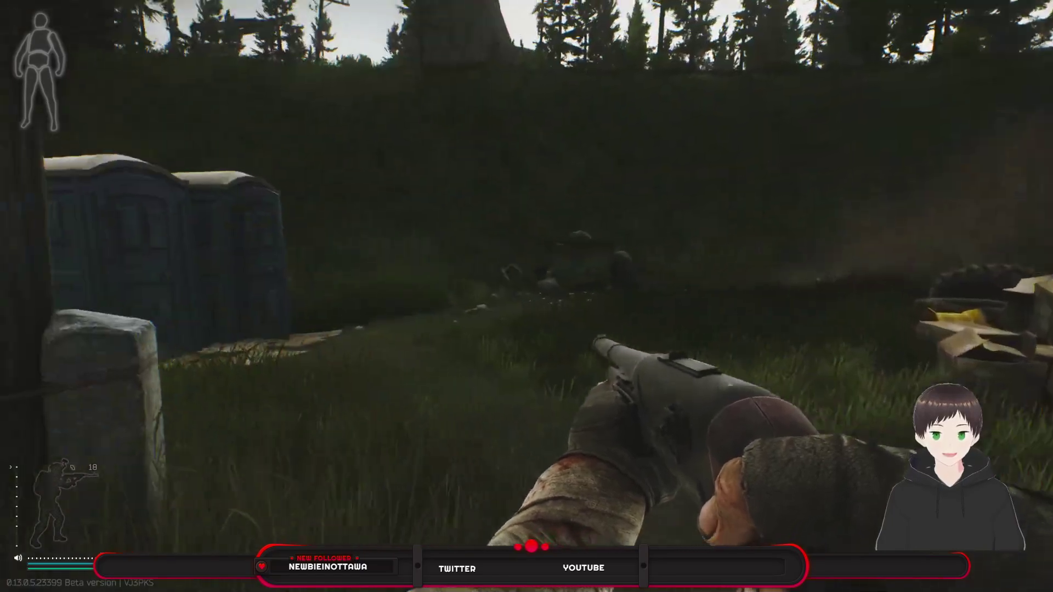
pyautogui.press('w')
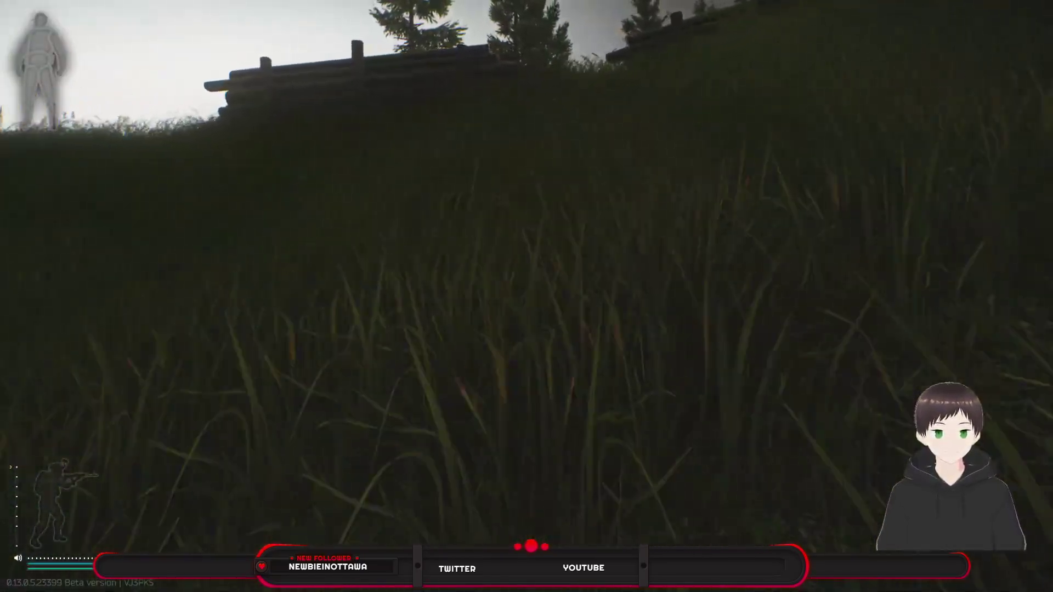
# - Round the log stacks past the teammate, then follow the forest path along the stream
pyautogui.press('w')
pyautogui.press('w')
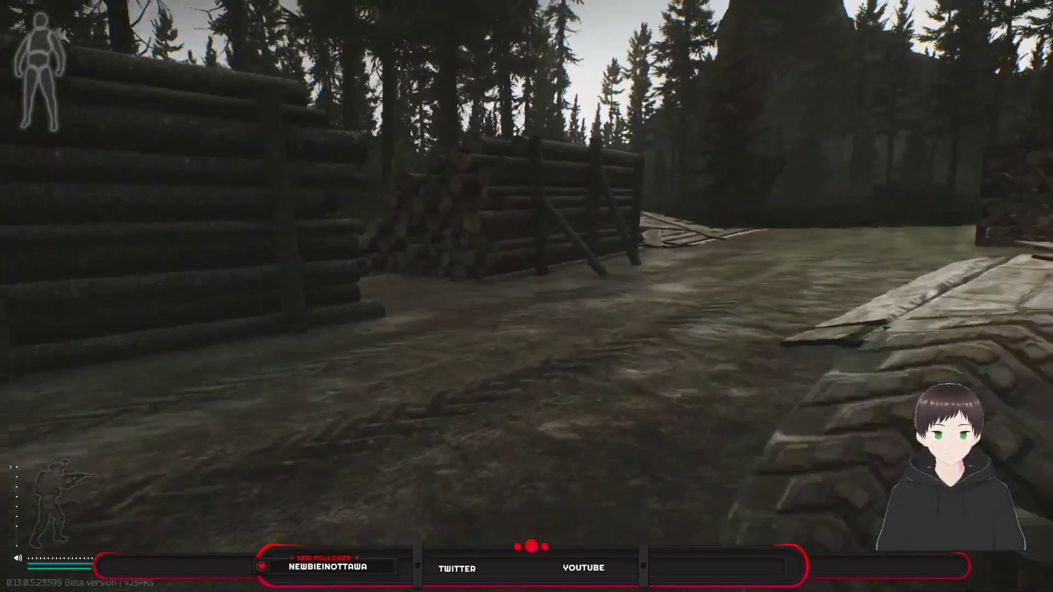
pyautogui.press('w')
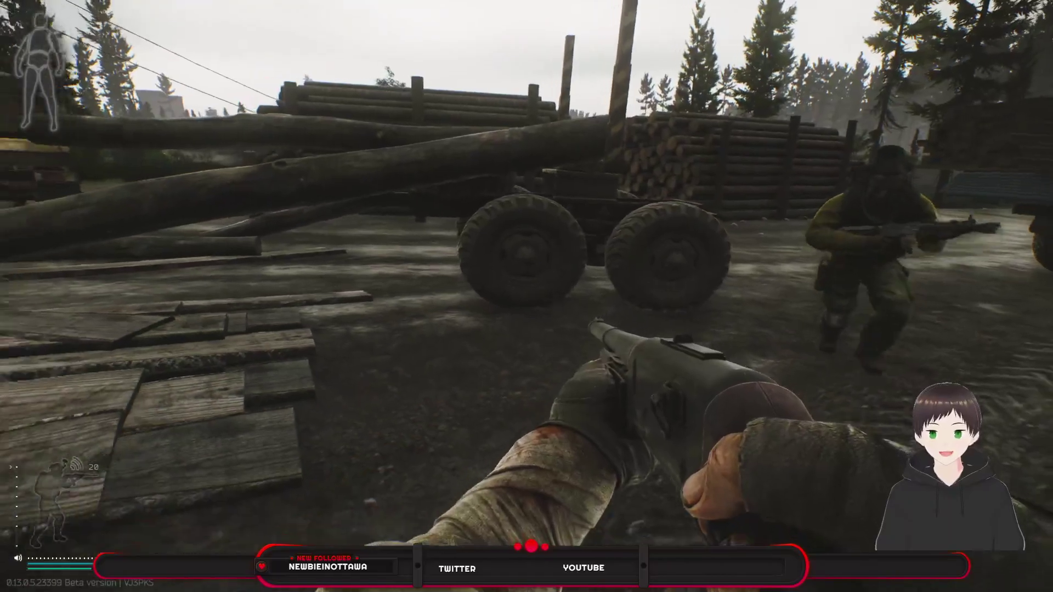
pyautogui.press('w')
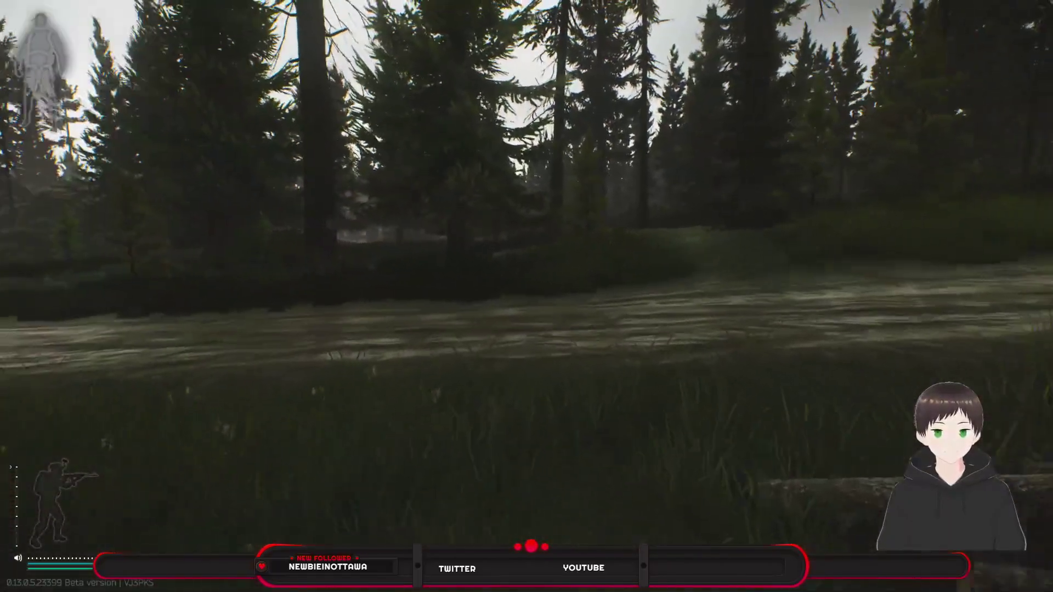
pyautogui.moveTo(526, 296); pyautogui.dragTo(740, 296)
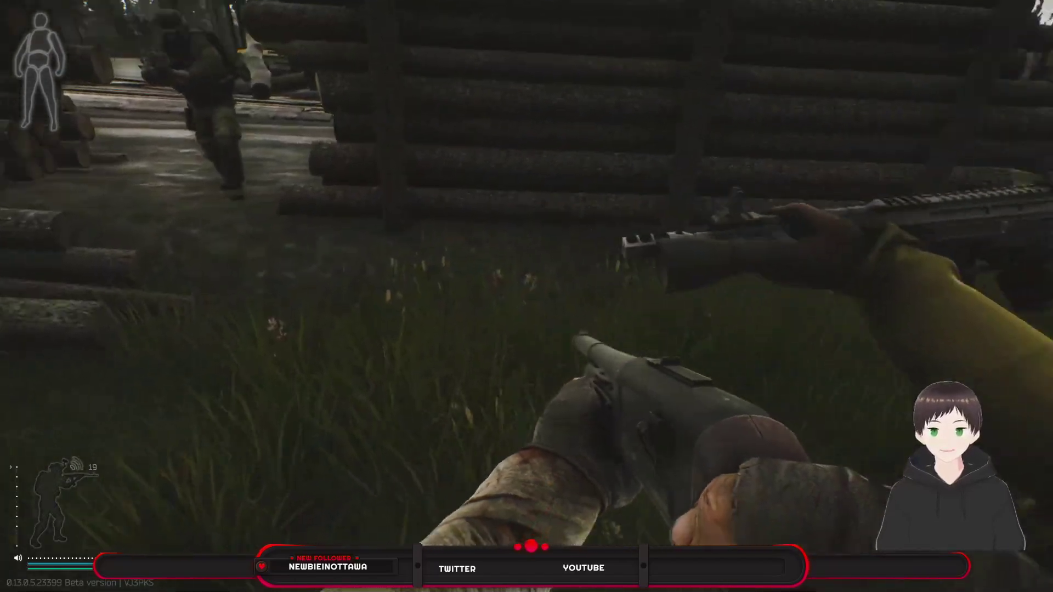
pyautogui.press('w')
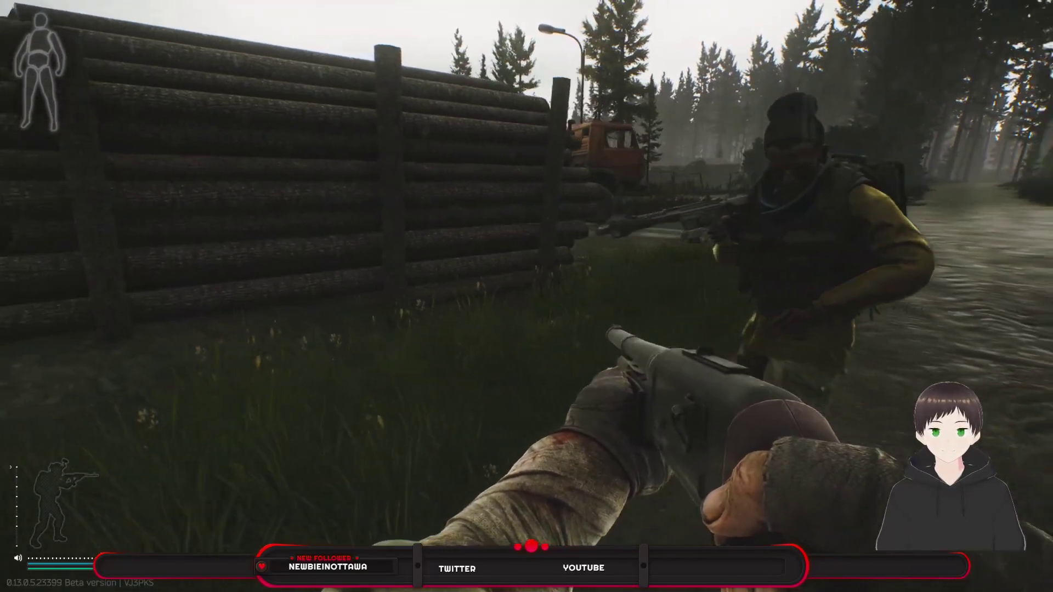
pyautogui.press('w')
pyautogui.press('w')
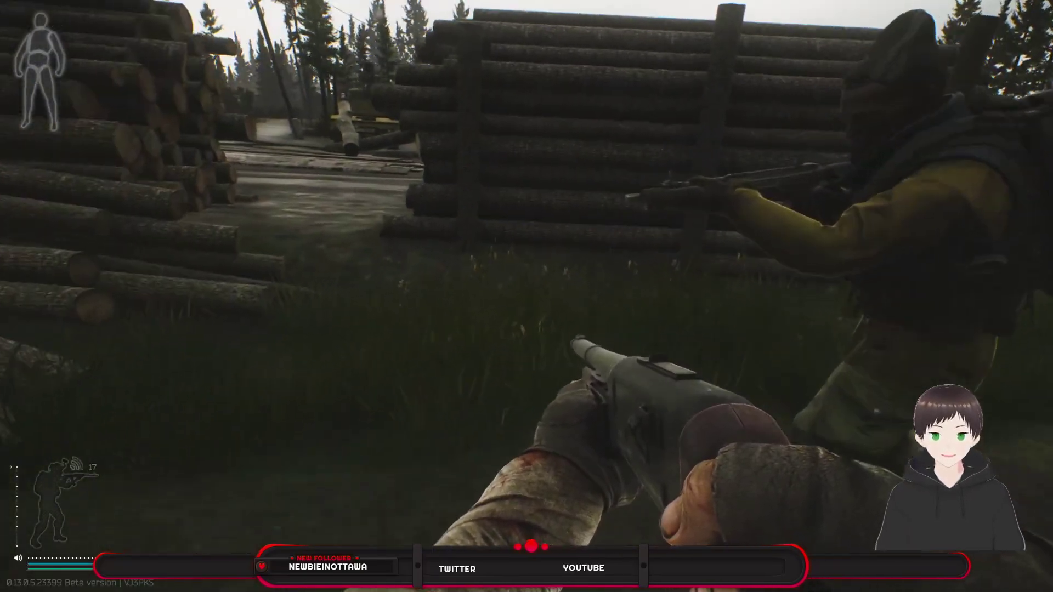
pyautogui.press('a')
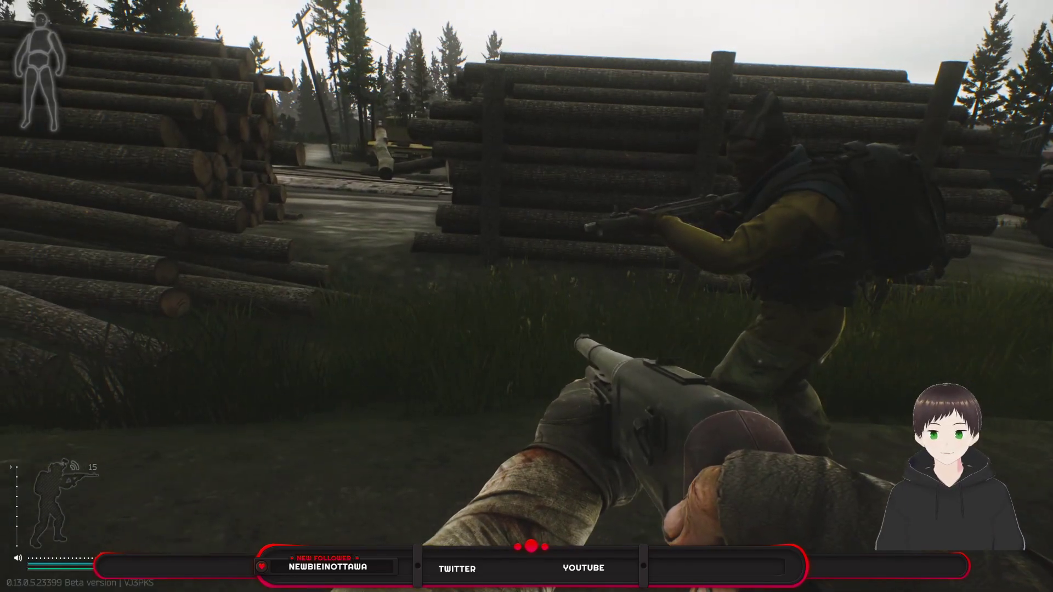
pyautogui.press('w')
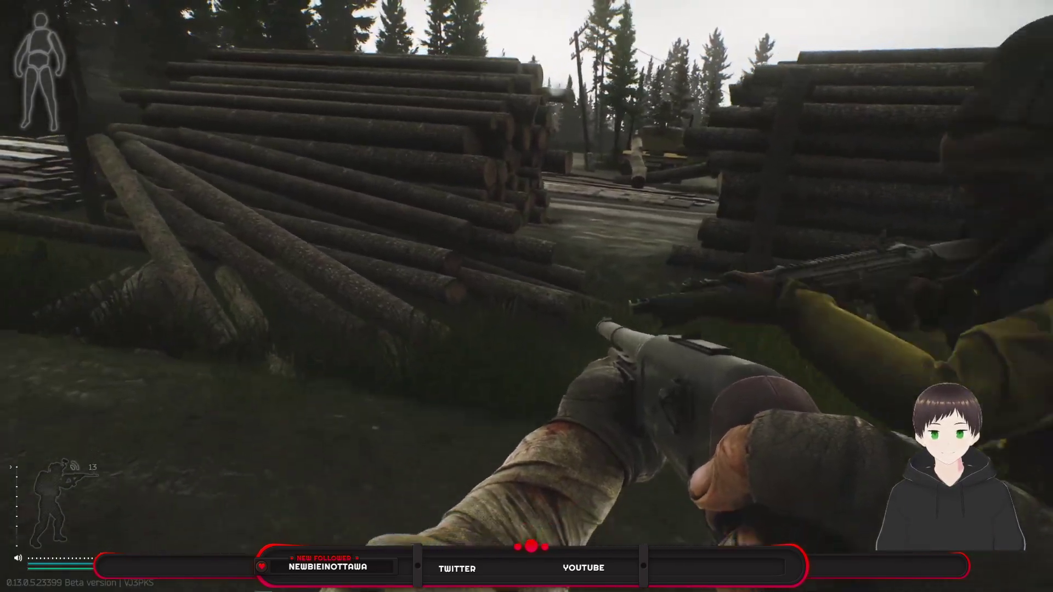
pyautogui.press('w')
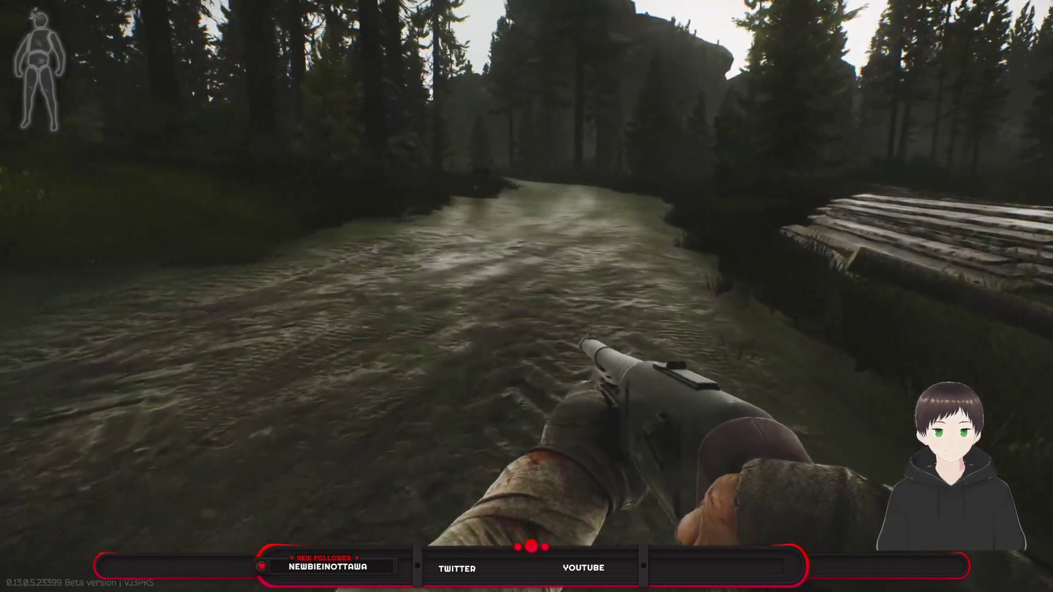
pyautogui.press('w')
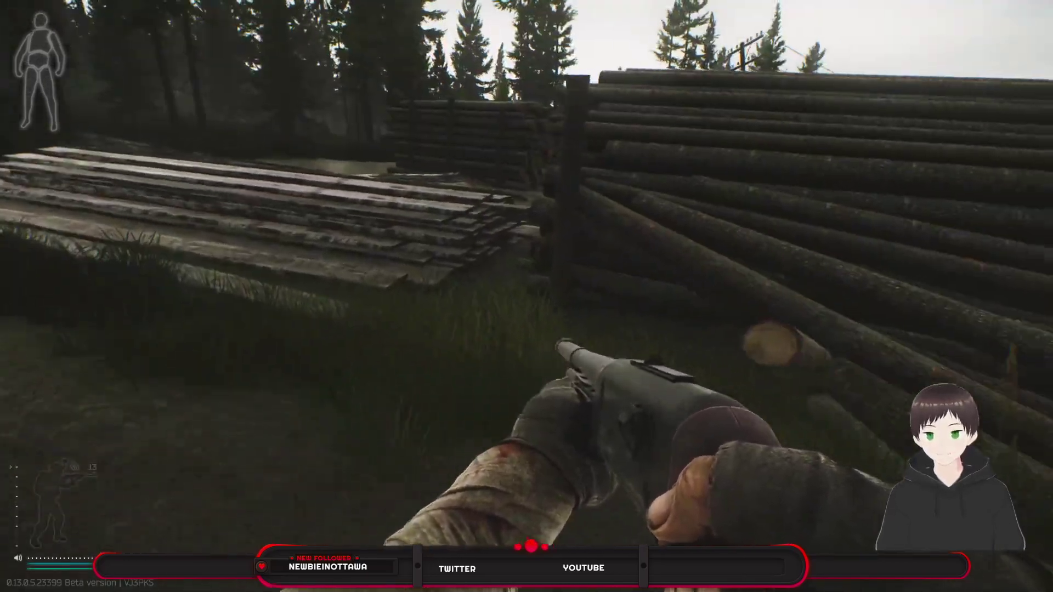
pyautogui.press('w')
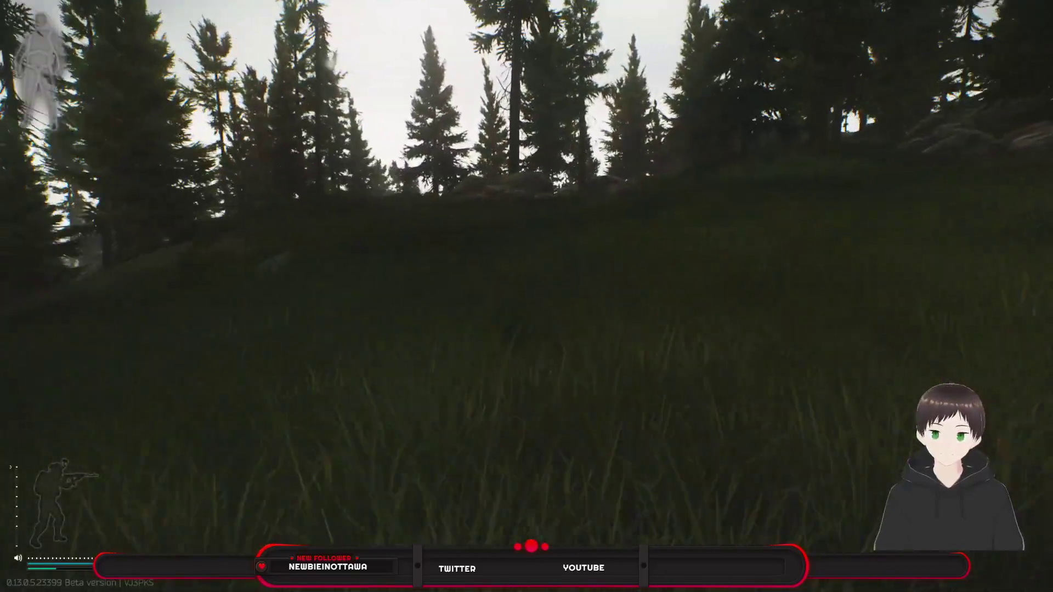
# - Stand up out of the grass and raise the shotgun while heading for the road
pyautogui.press('x')
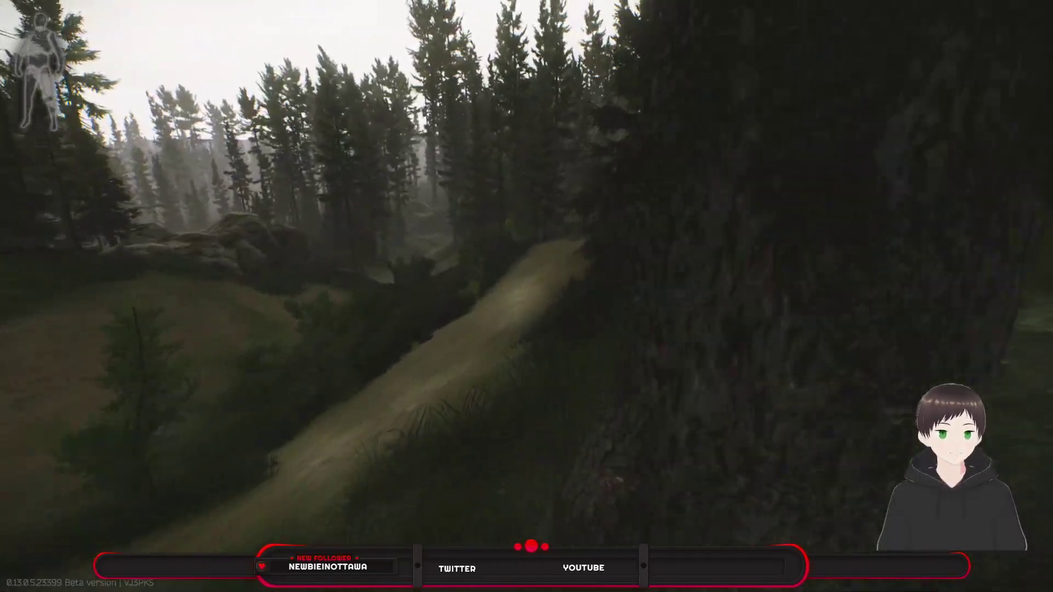
pyautogui.press('2')
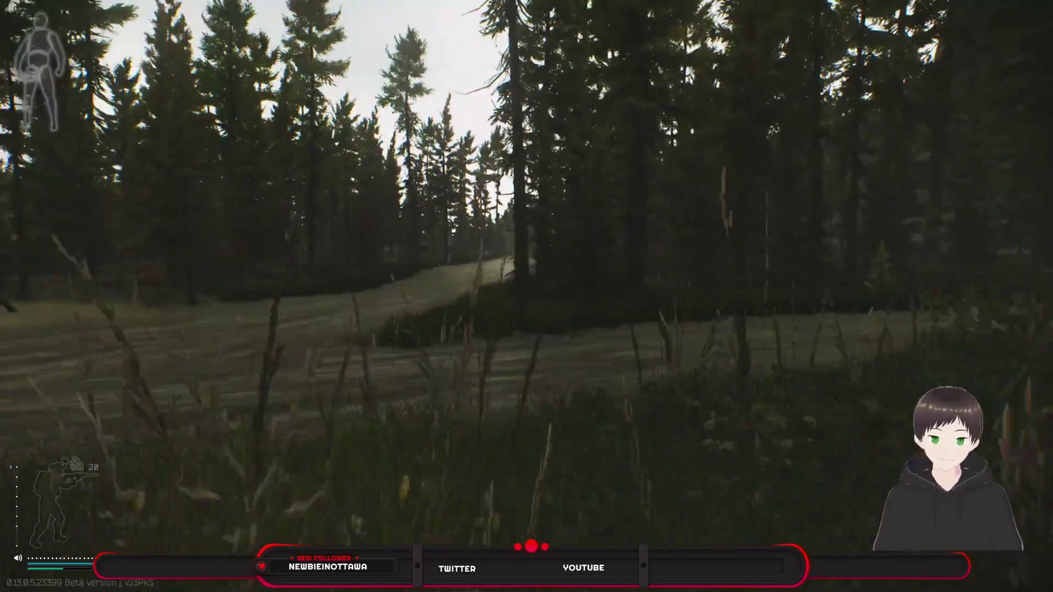
# - Walk the riverbank into the forest and crouch down in the tall grass
pyautogui.press('w')
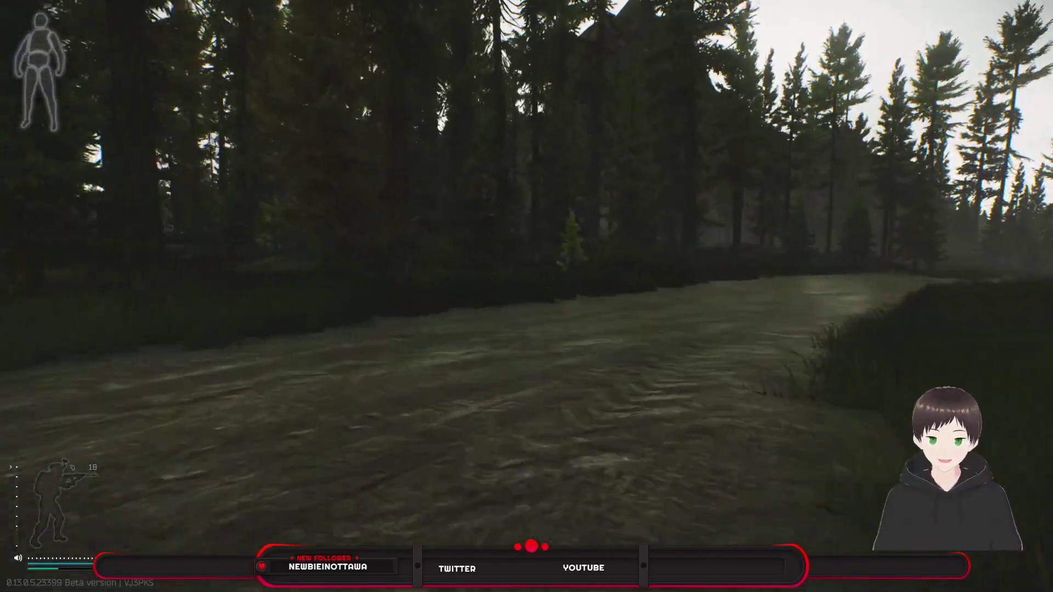
pyautogui.press('w')
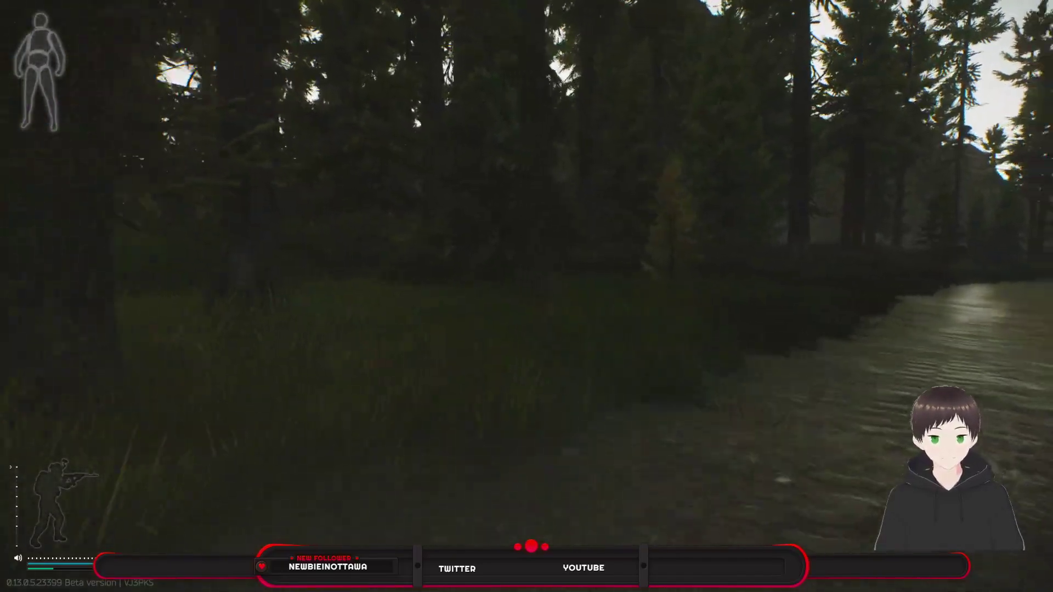
pyautogui.press('w')
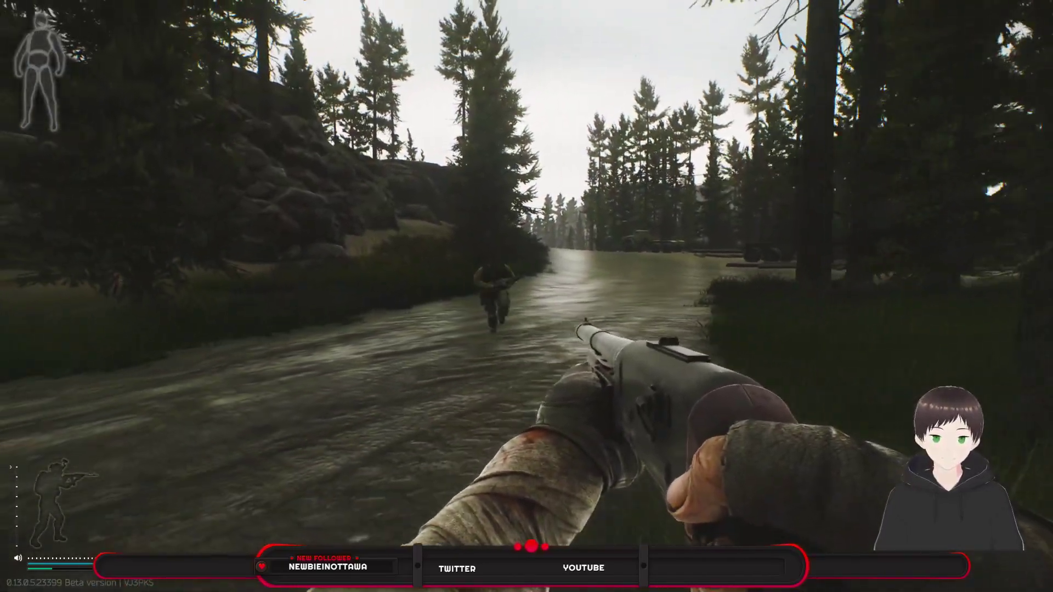
pyautogui.press('w')
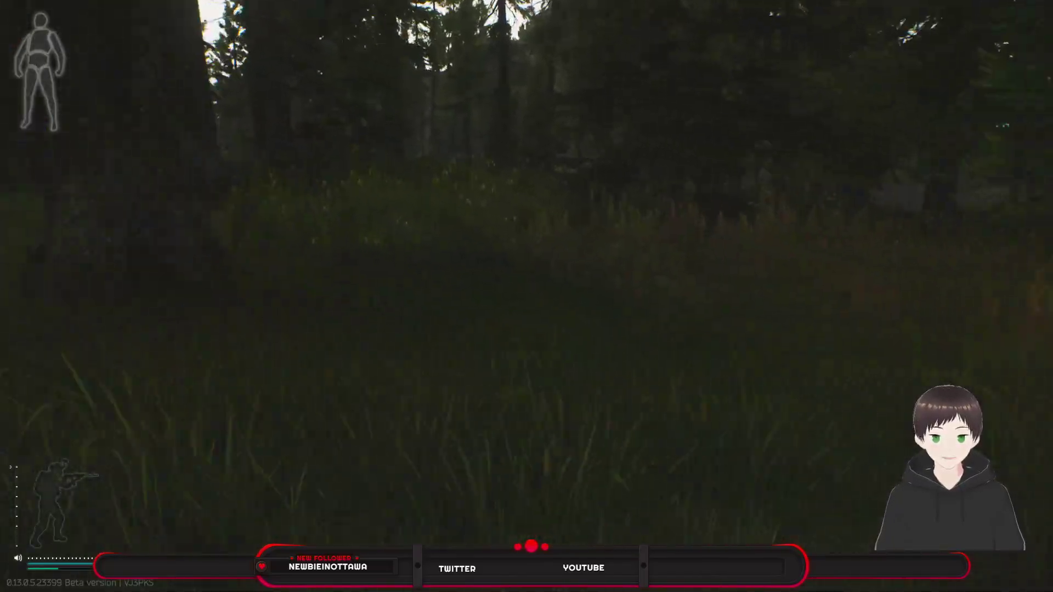
pyautogui.press('w')
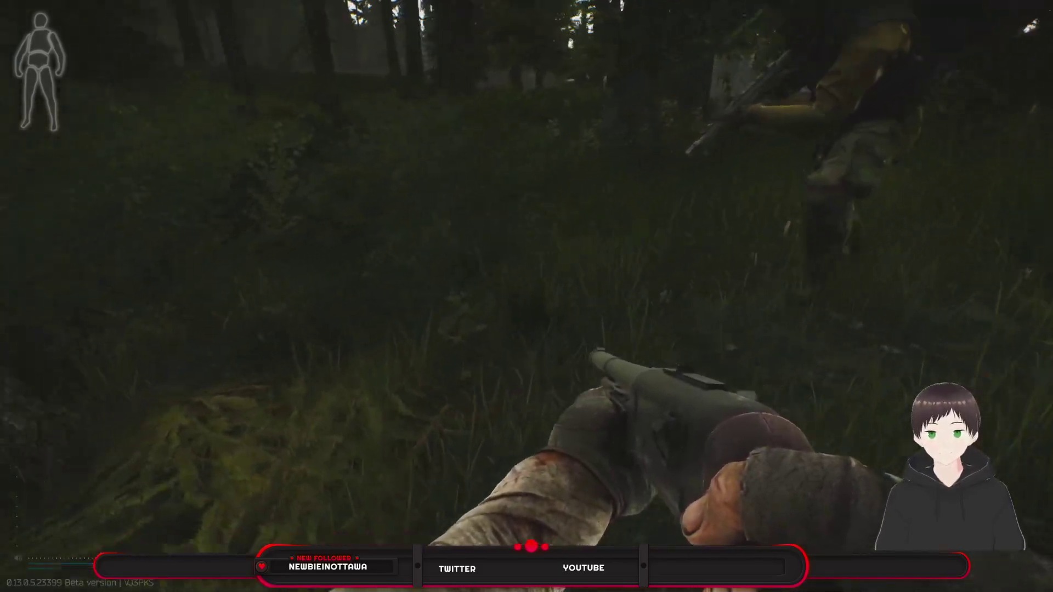
pyautogui.press('c')
pyautogui.press('c')
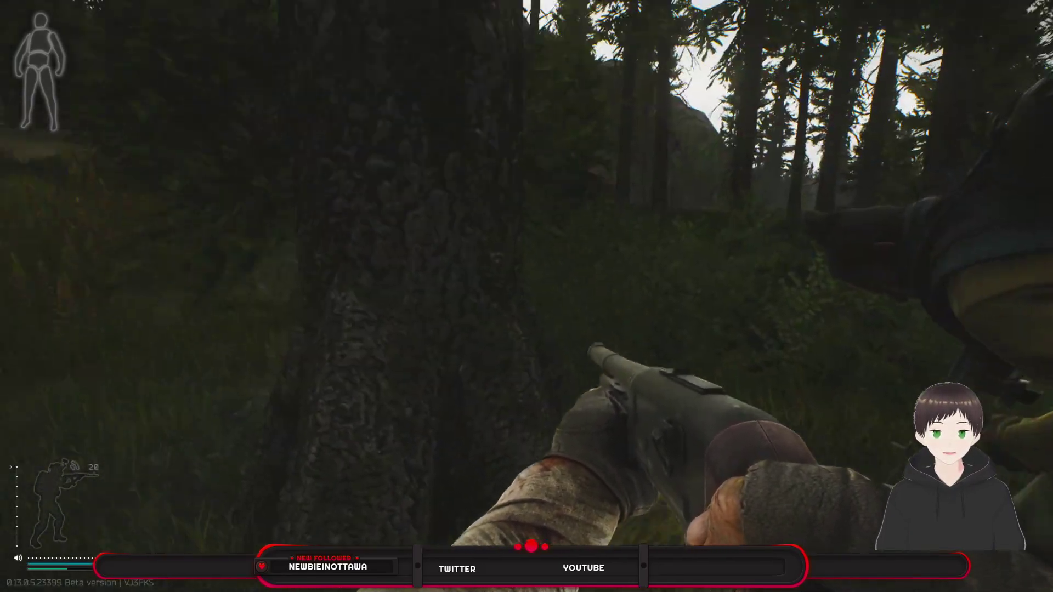
pyautogui.scroll(-1, 526, 296)
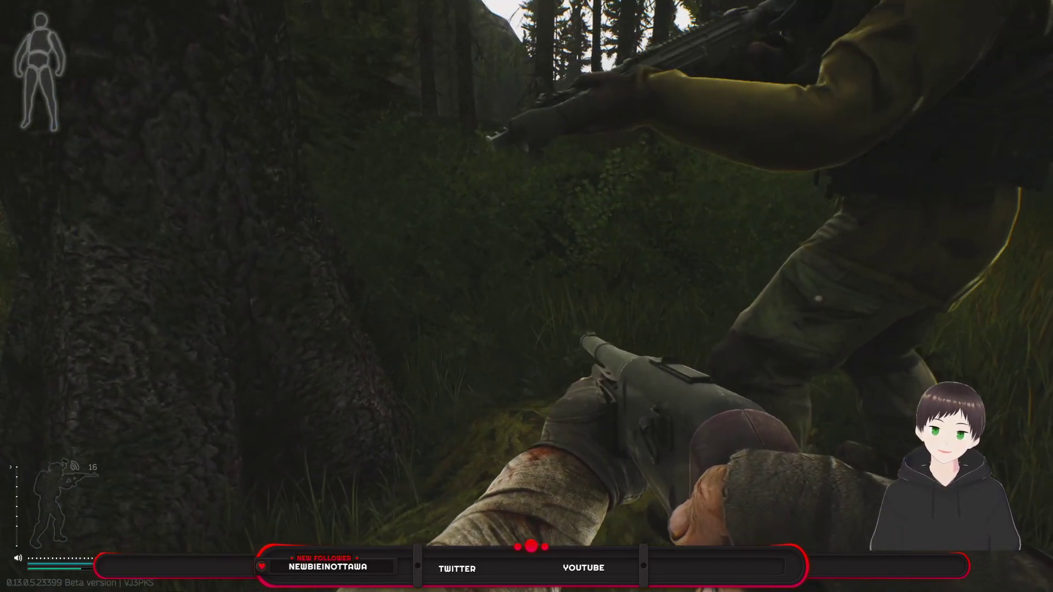
pyautogui.scroll(-2, 526, 297)
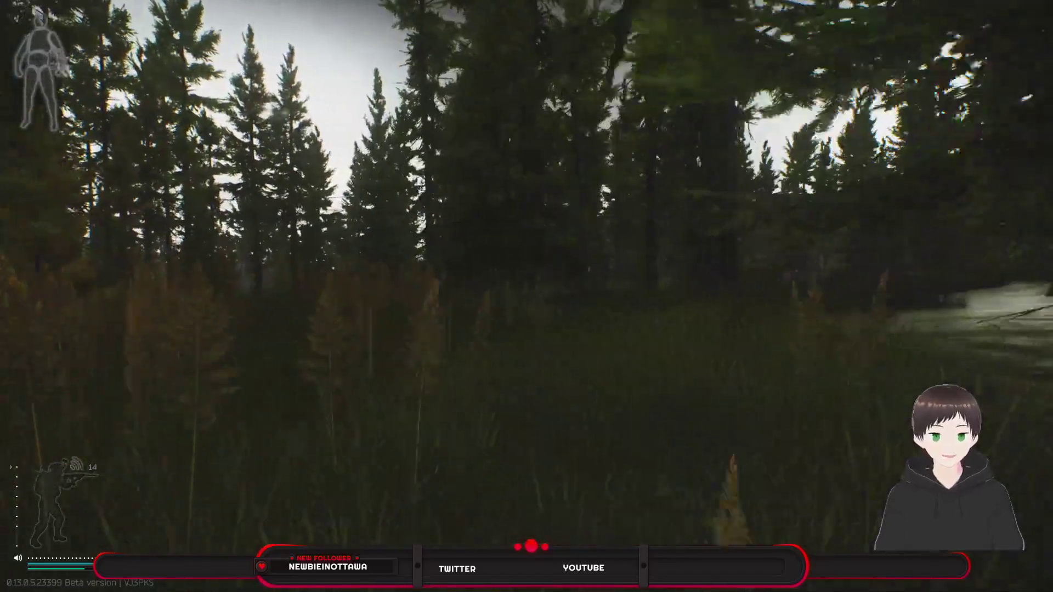
pyautogui.scroll(-2, 526, 296)
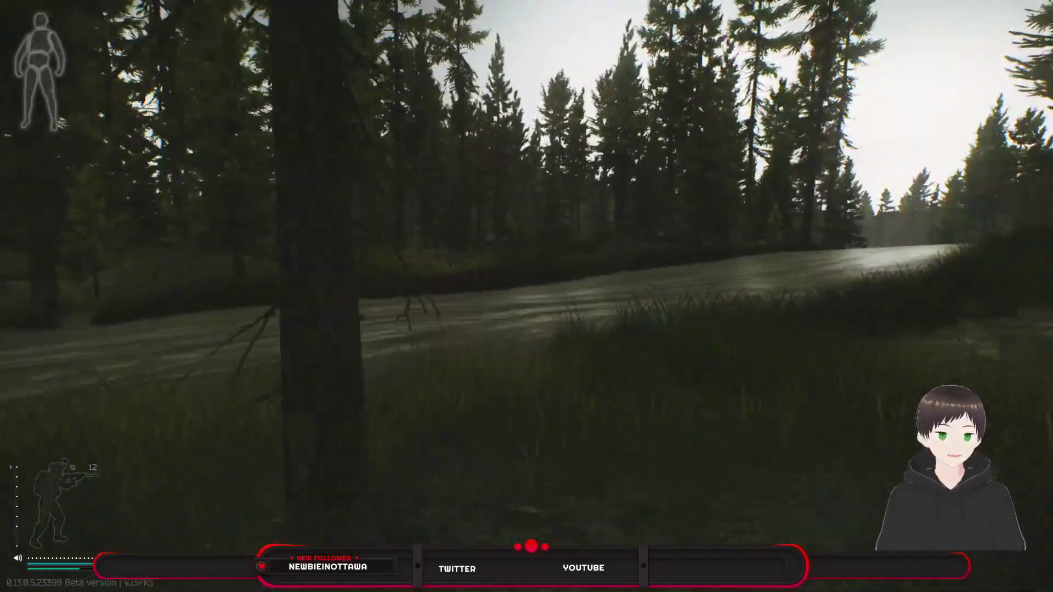
pyautogui.scroll(-2, 527, 296)
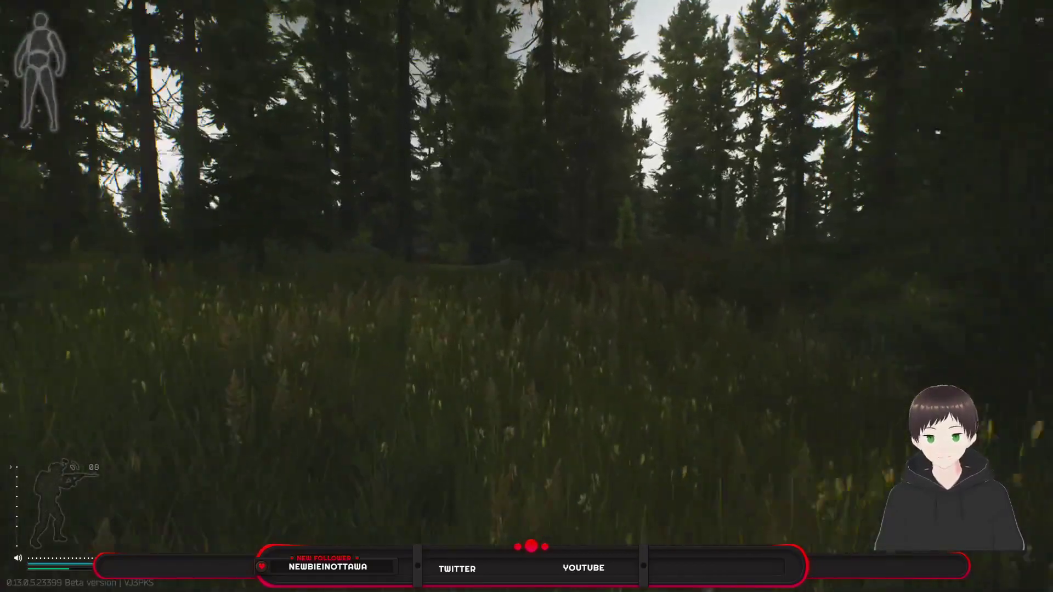
# - Move between the tower's concrete footings, crouching in the grass near the squadmate
pyautogui.press('w')
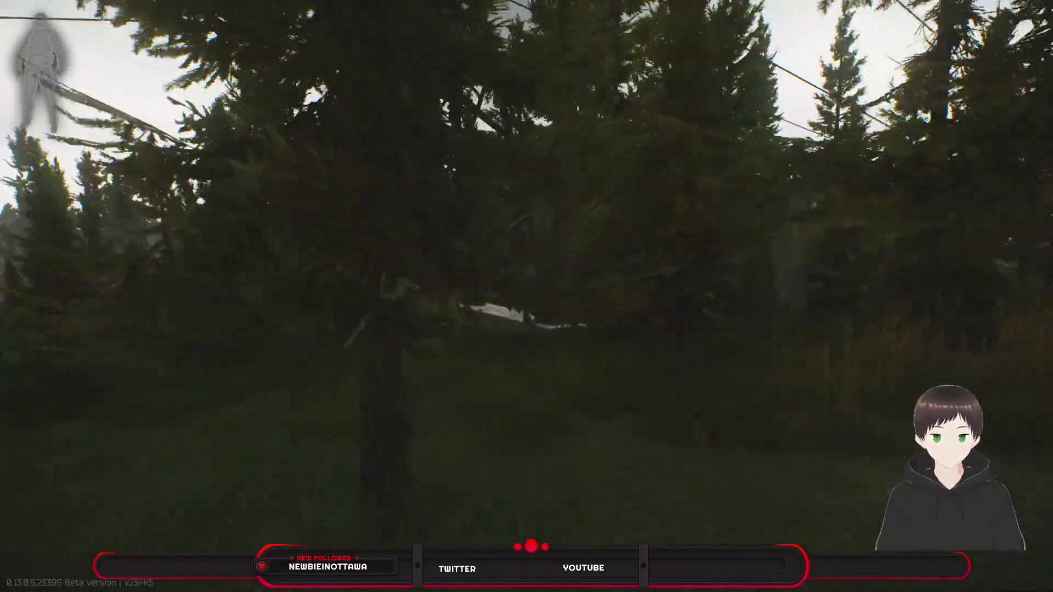
pyautogui.press('w')
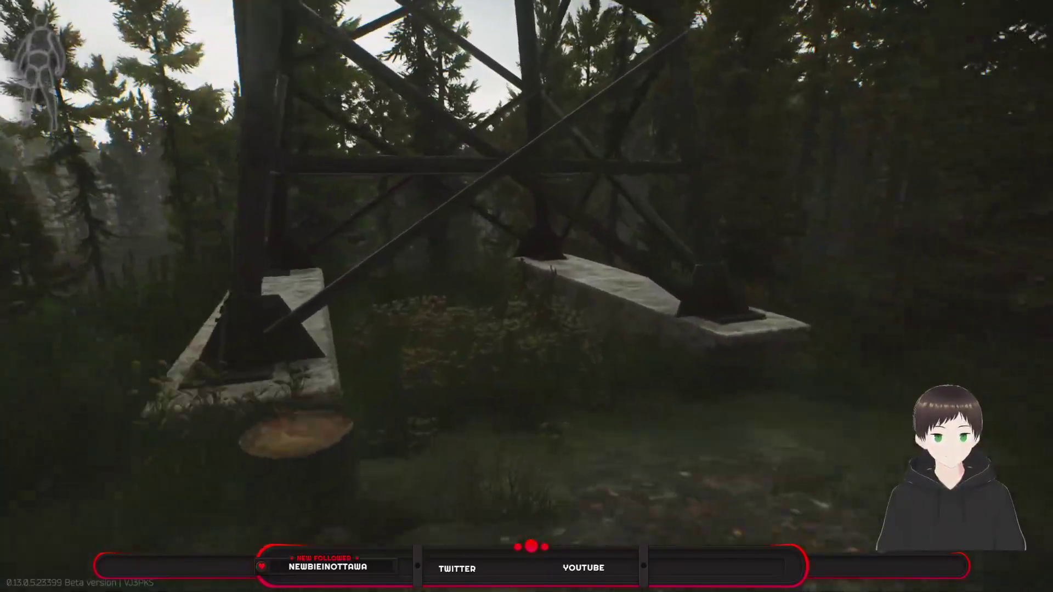
pyautogui.press('c')
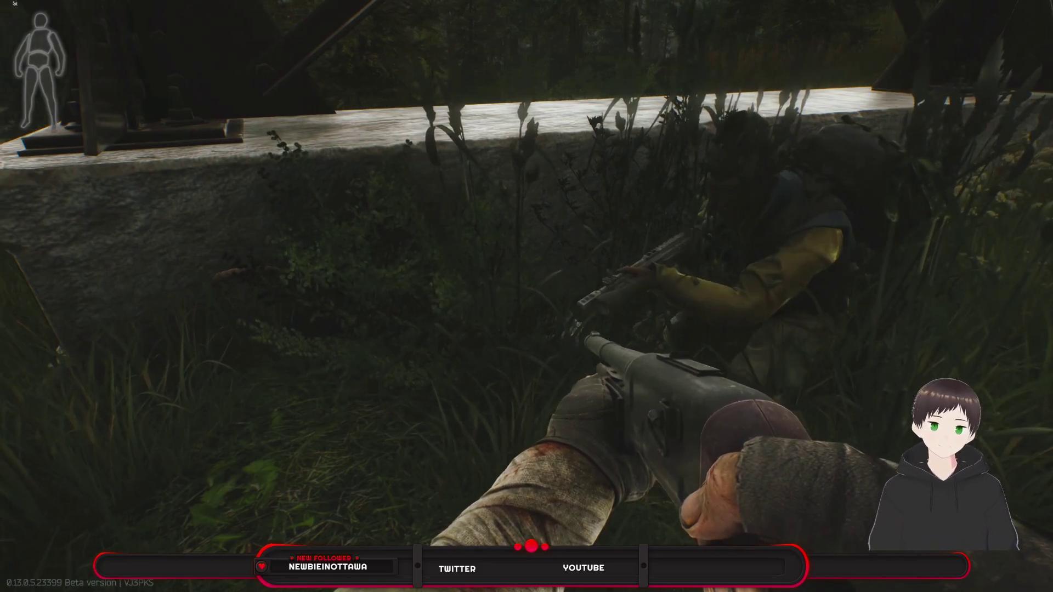
pyautogui.press('c')
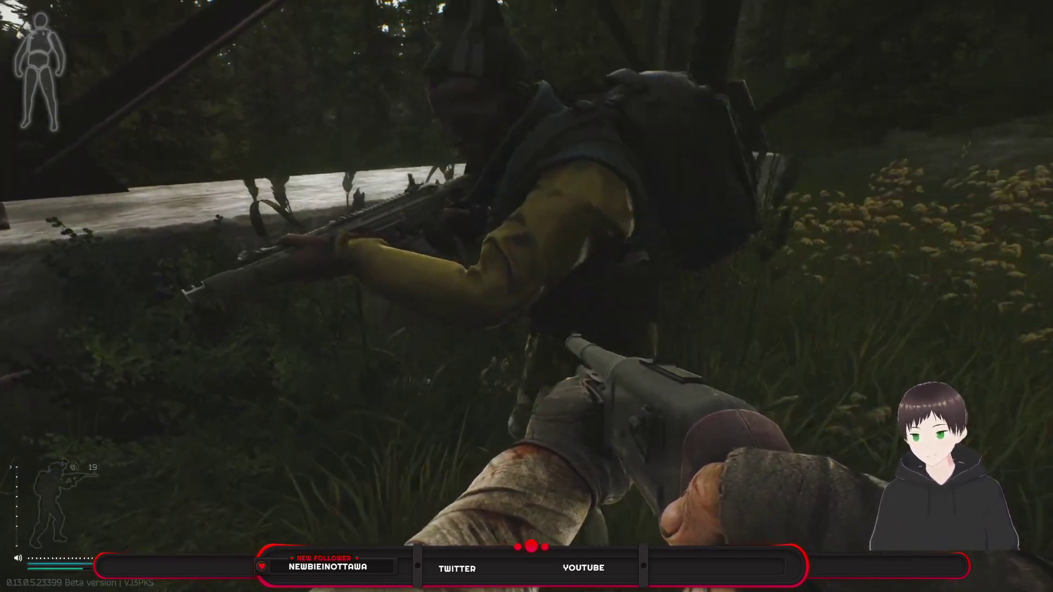
pyautogui.press('x')
pyautogui.scroll(-1, 526, 297)
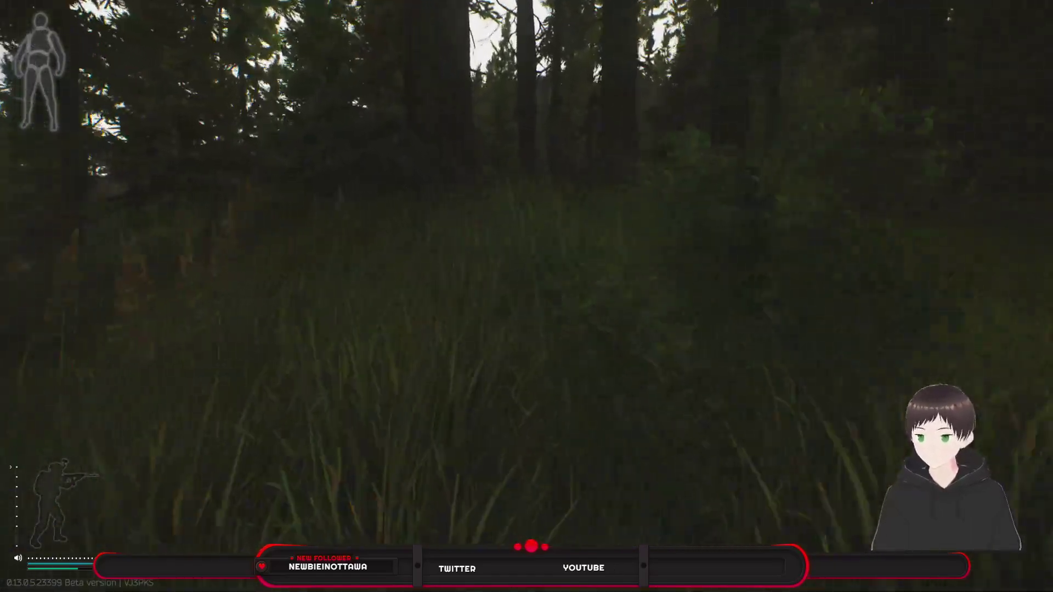
pyautogui.press('w')
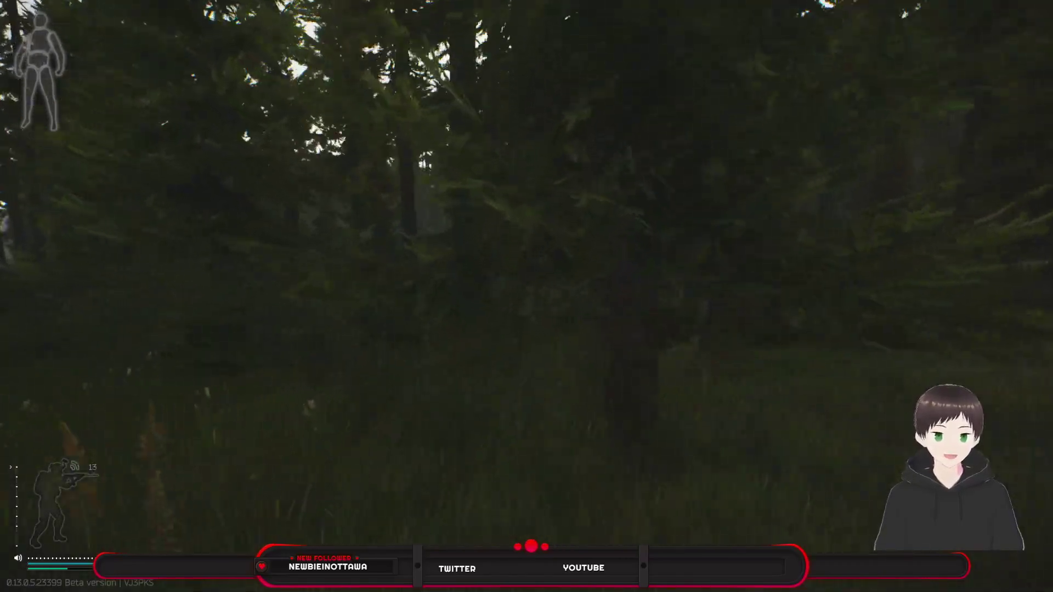
# - Stand and run across the open field after the squadmate into the dark forest
pyautogui.press('c')
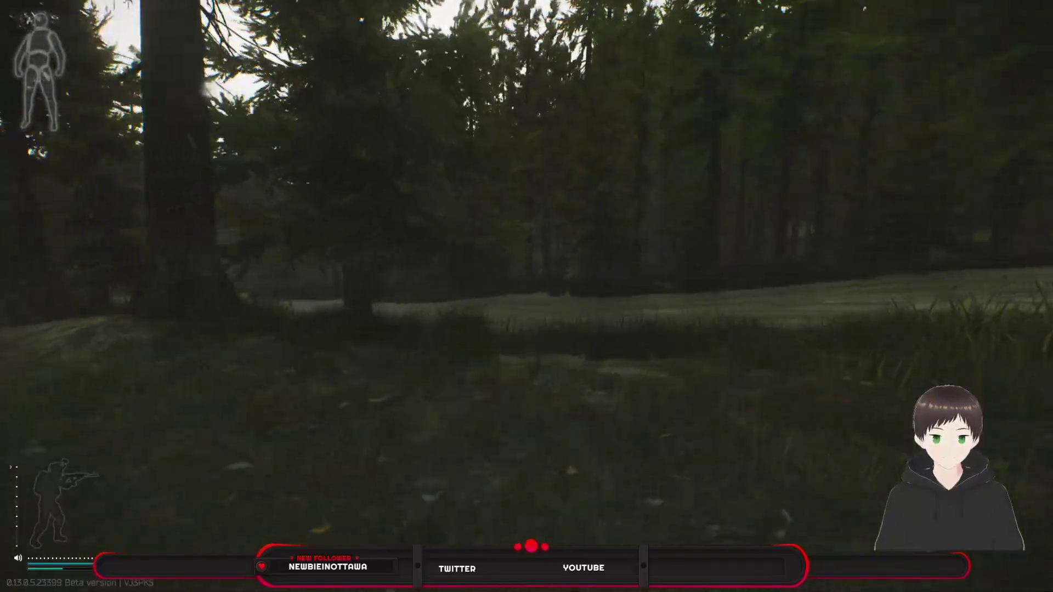
pyautogui.press('w')
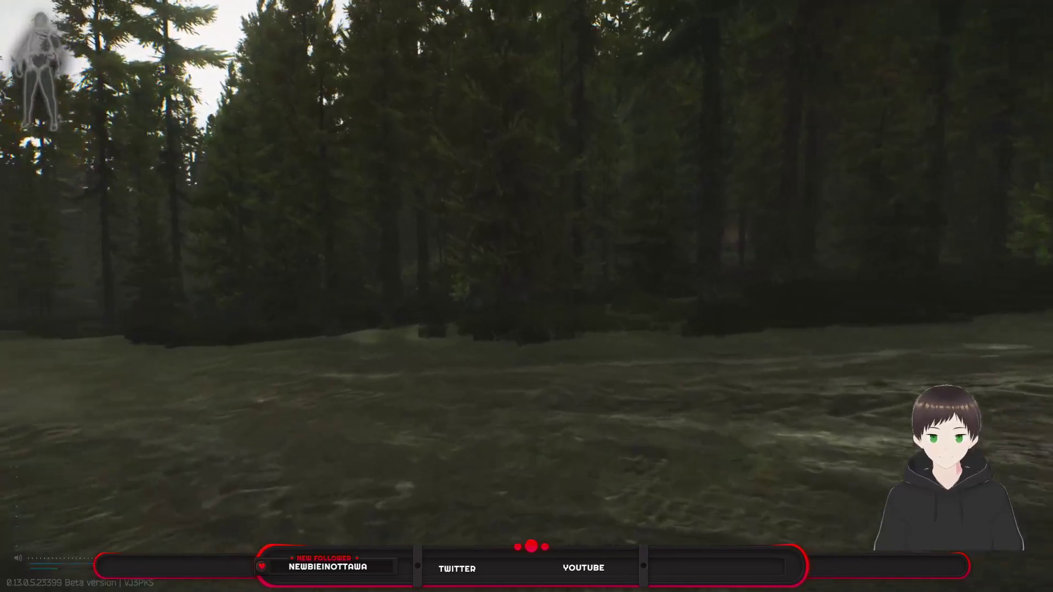
pyautogui.press('w')
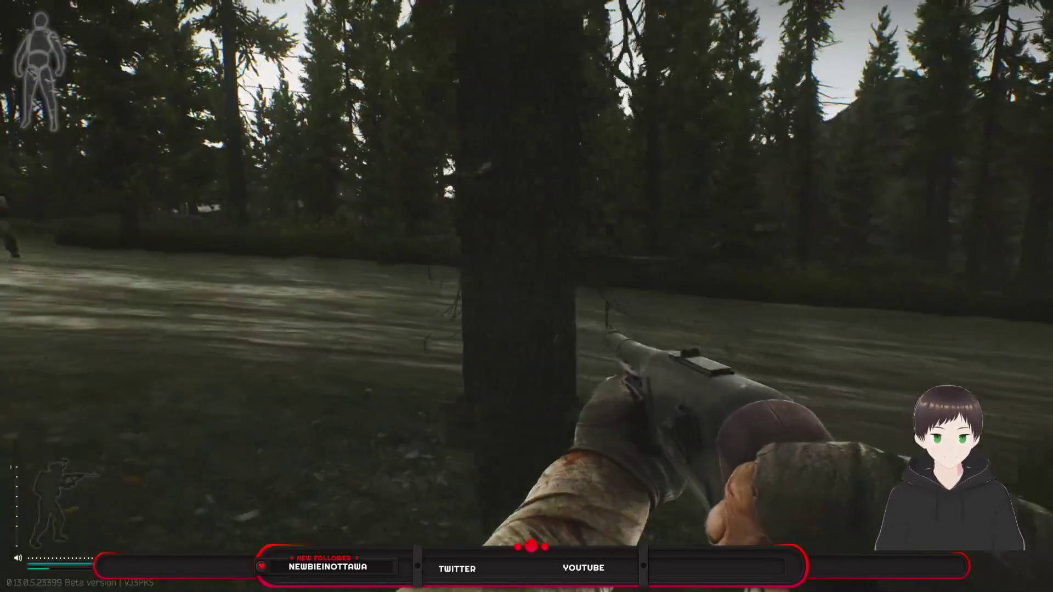
pyautogui.press('w')
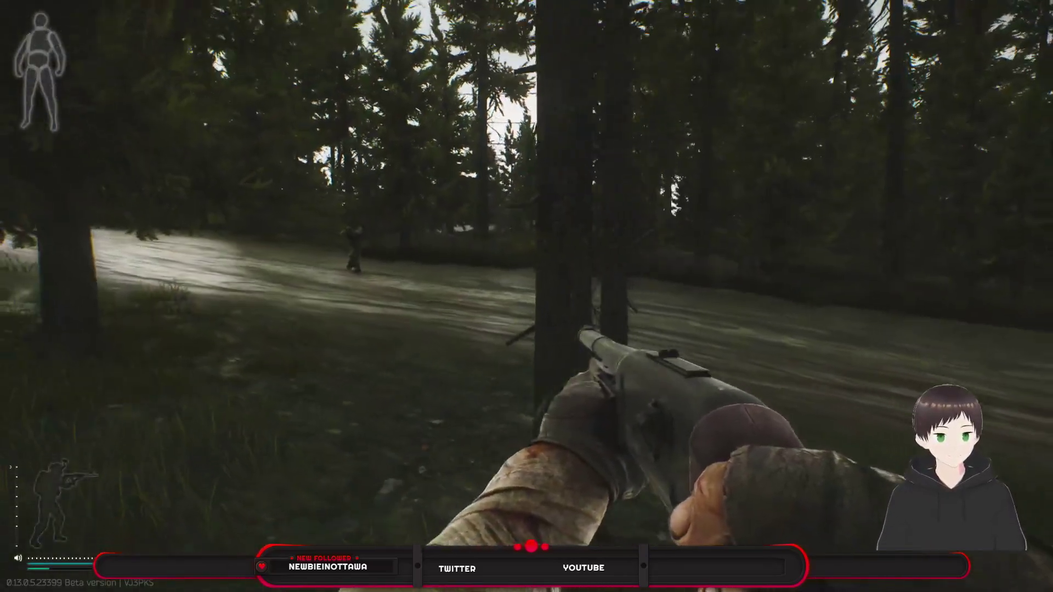
pyautogui.press('w')
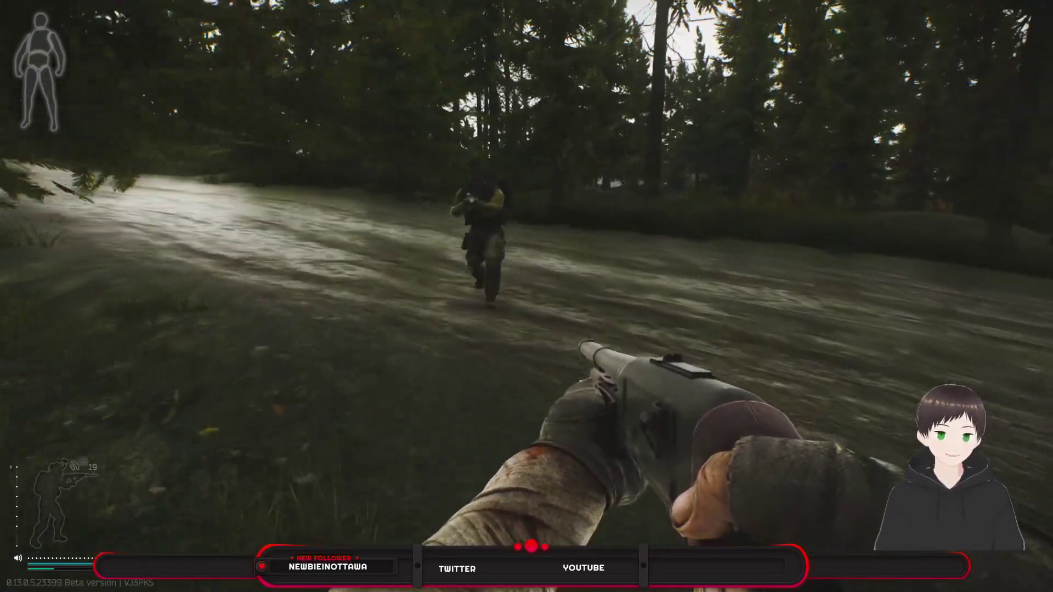
pyautogui.press('w')
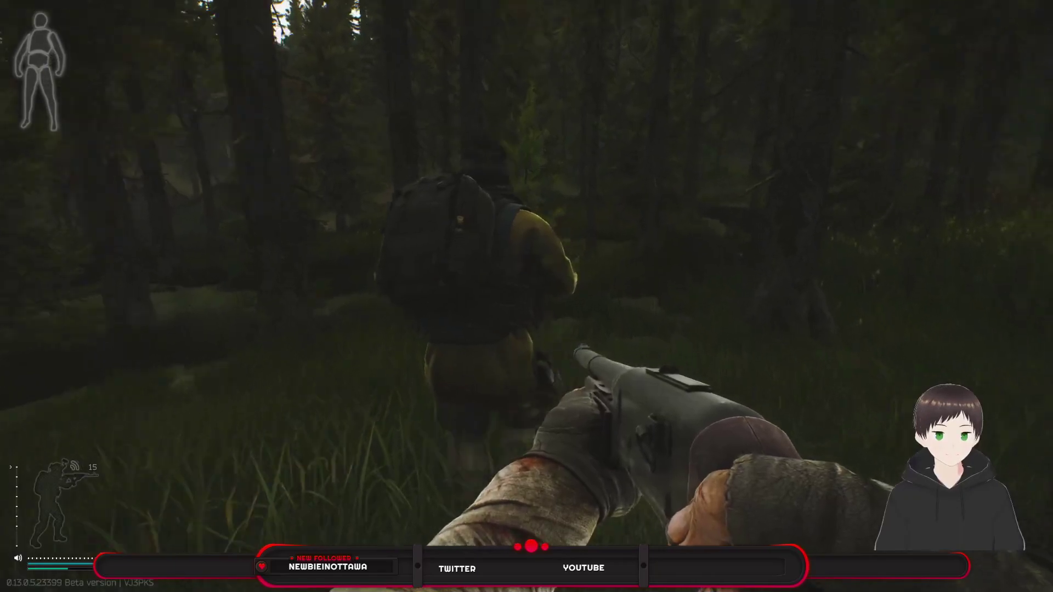
pyautogui.click(527, 296)
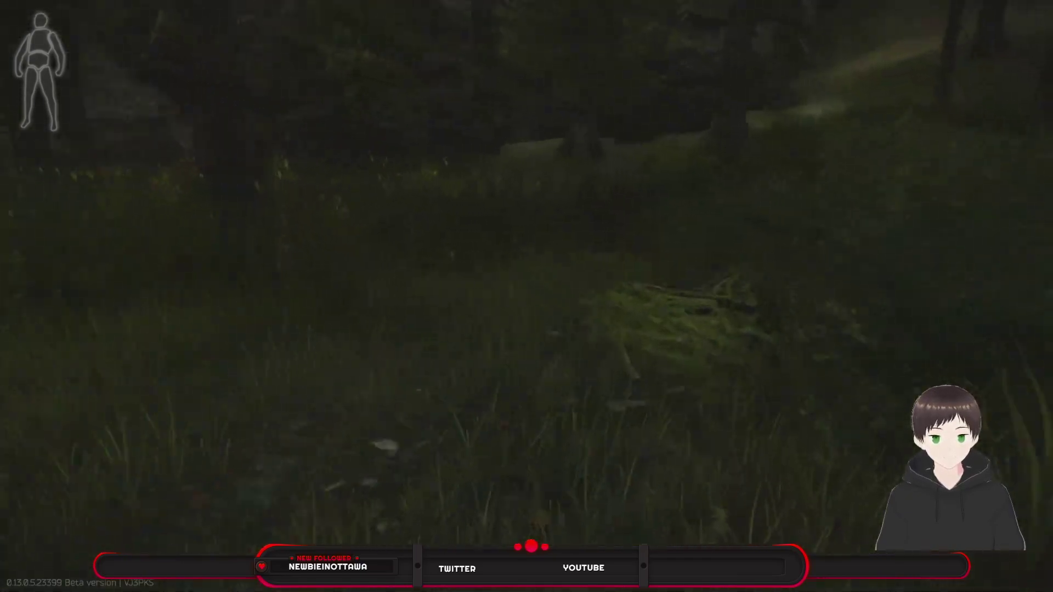
# - Crouch in the grass and check the extraction point list
pyautogui.press('c')
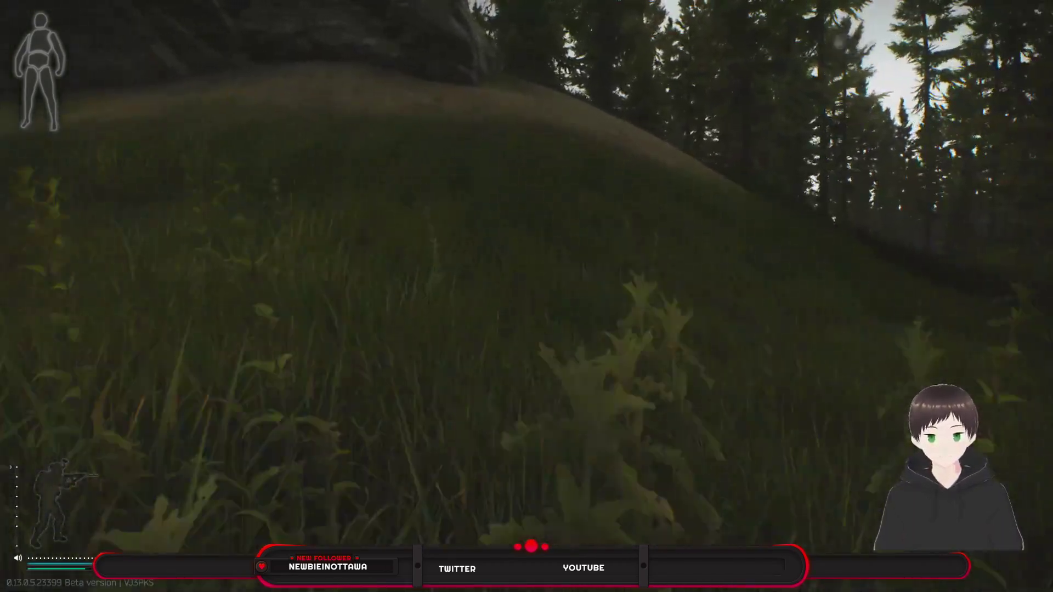
pyautogui.press('o')
pyautogui.press('o')
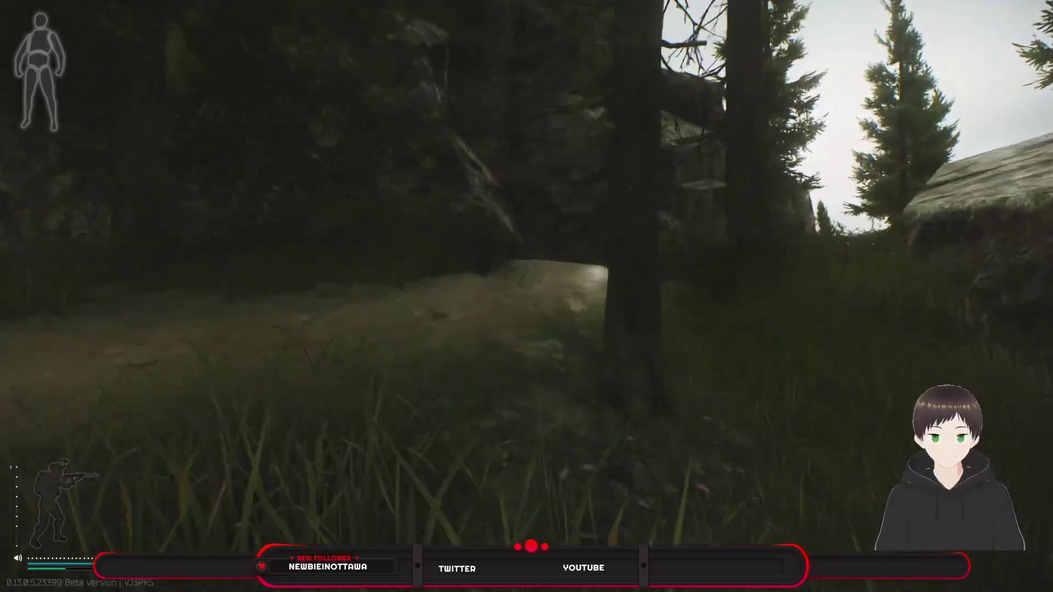
# - Approach the pallet and tarp-covered crates by the rock wall, glancing at the crouching squadmate
pyautogui.press('1')
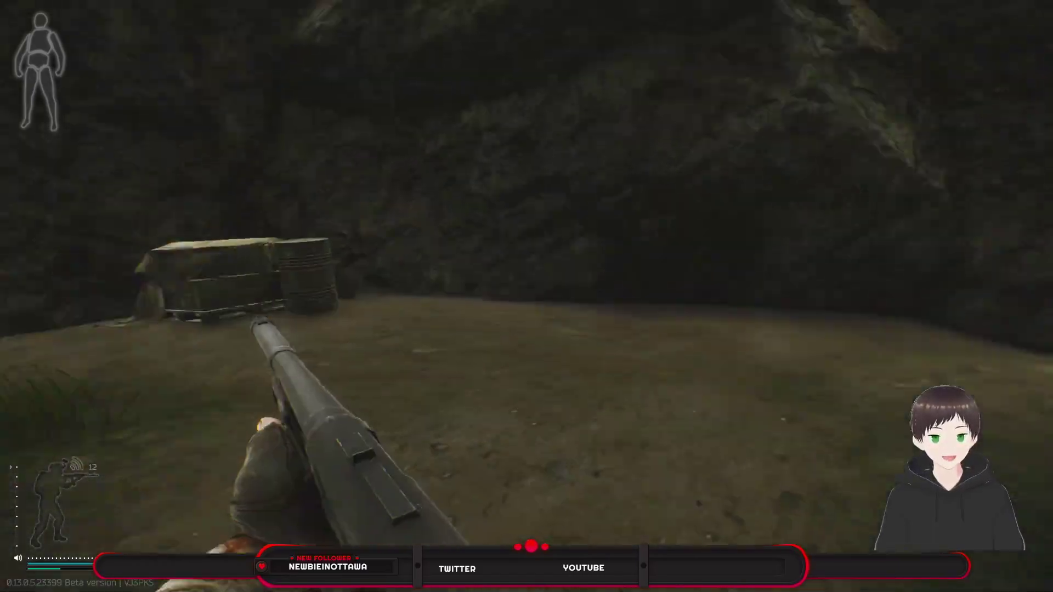
pyautogui.press('w')
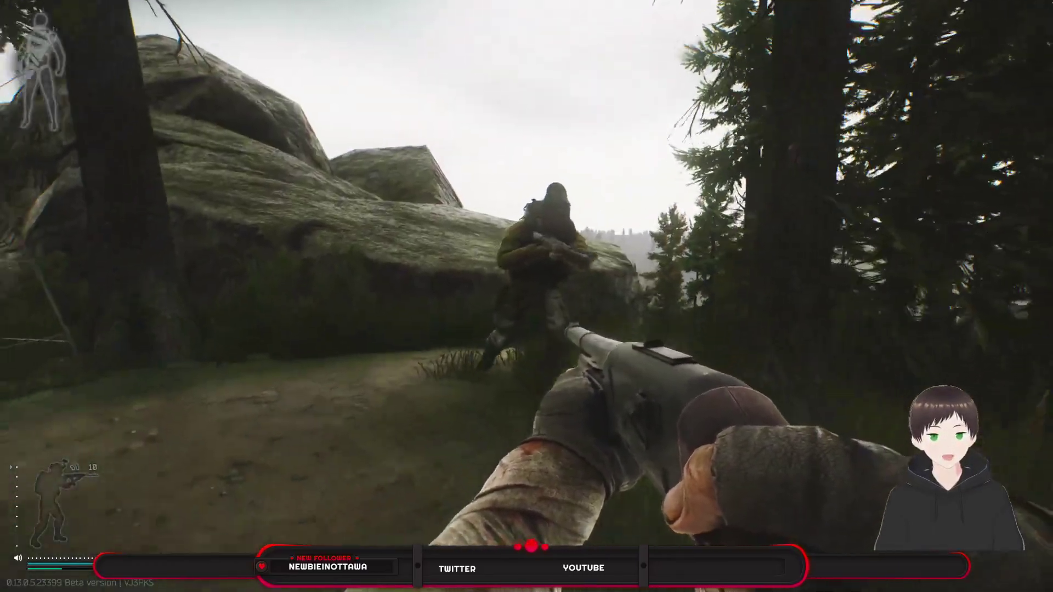
pyautogui.press('w')
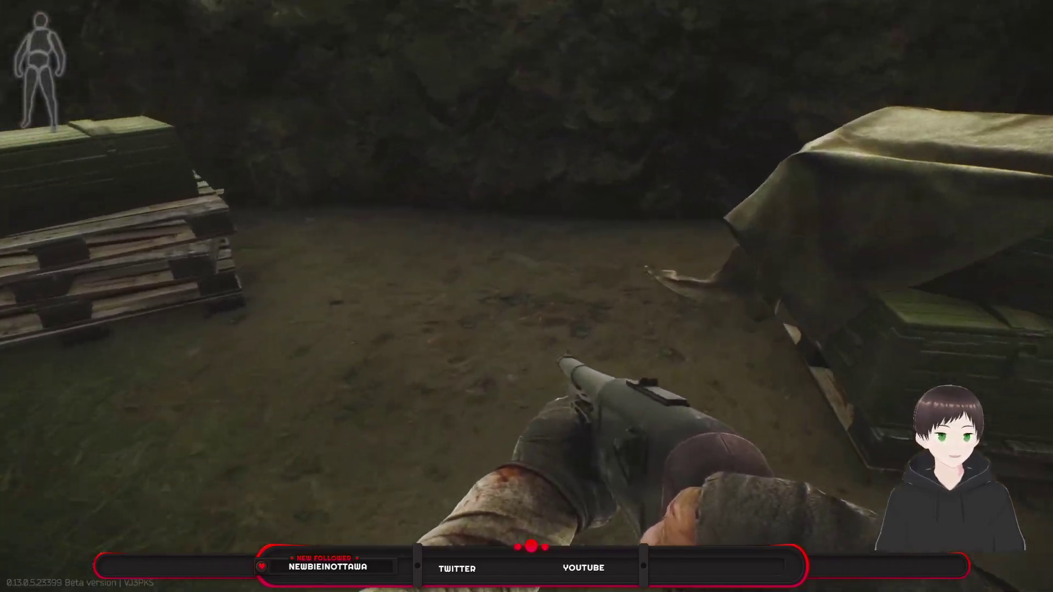
pyautogui.press('w')
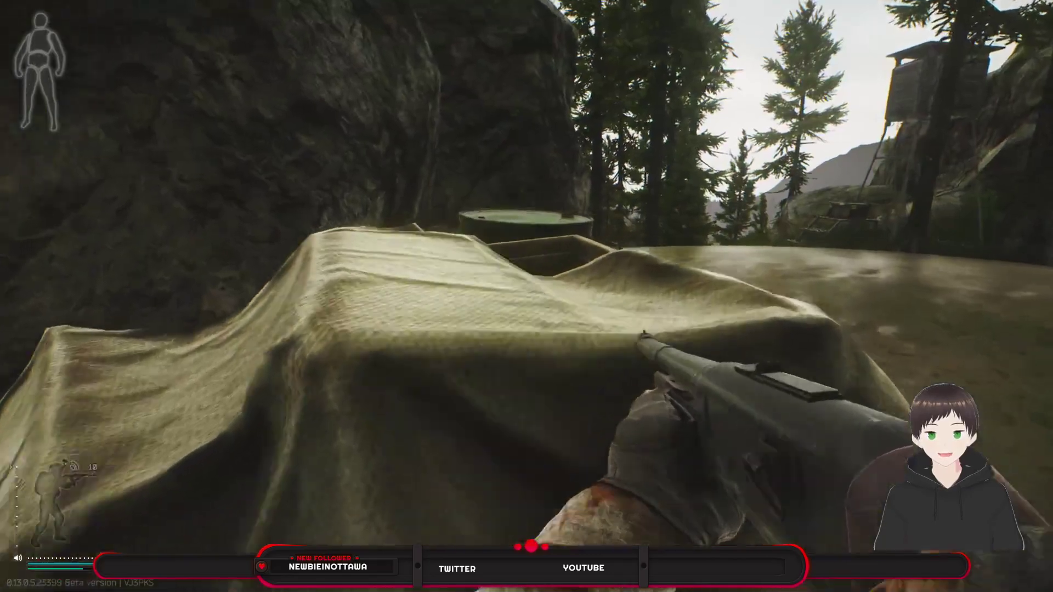
pyautogui.press('w')
pyautogui.press('w')
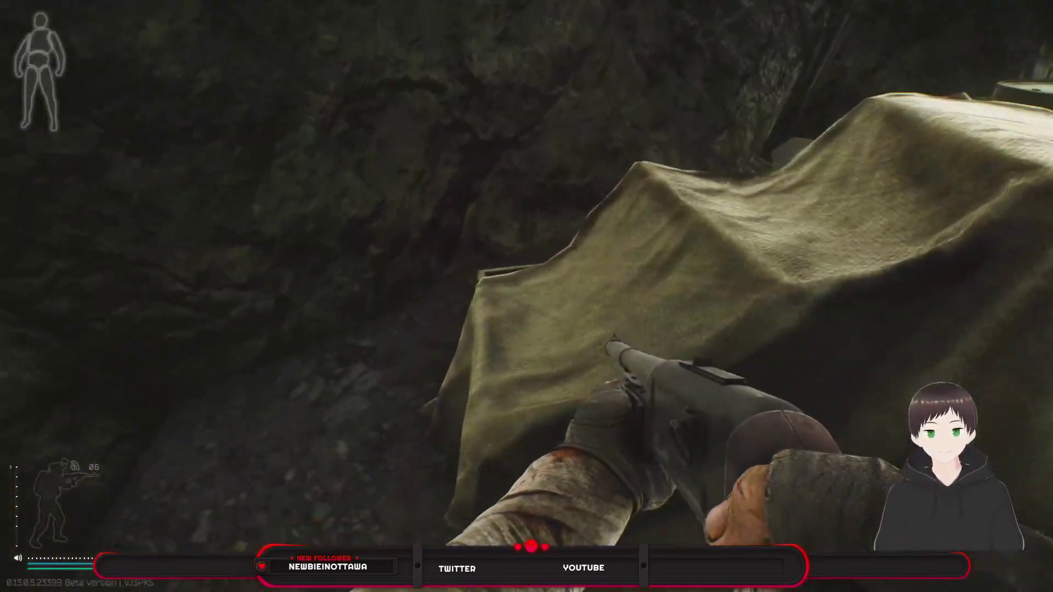
pyautogui.press('w')
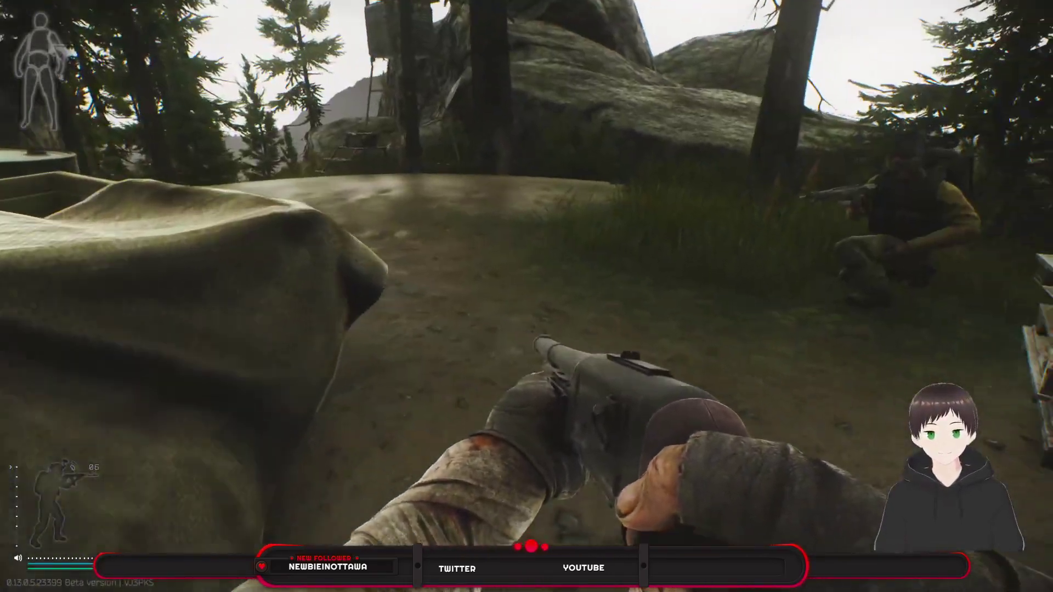
pyautogui.press('w')
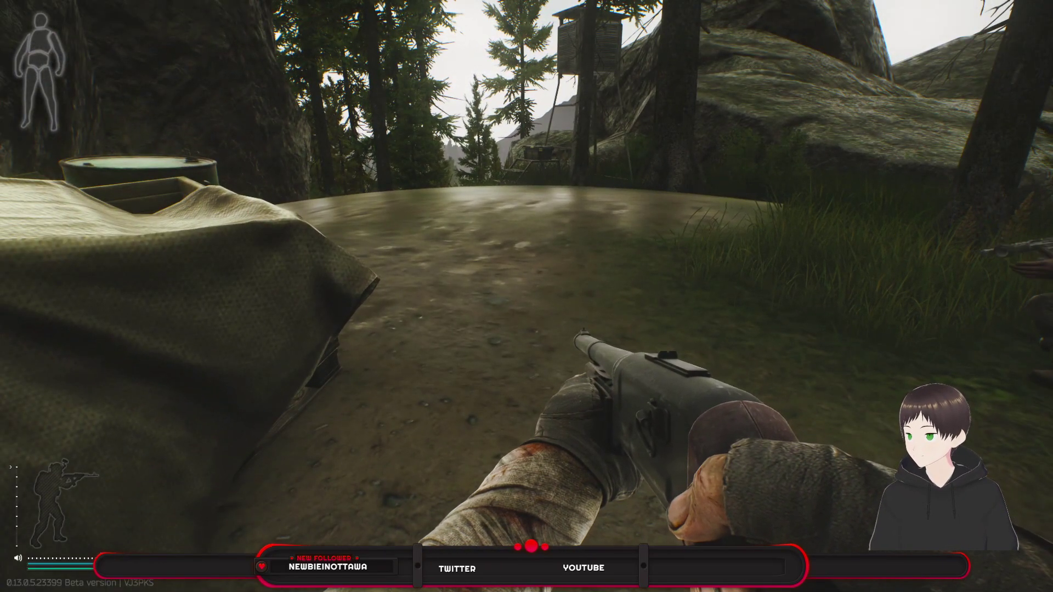
pyautogui.press('w')
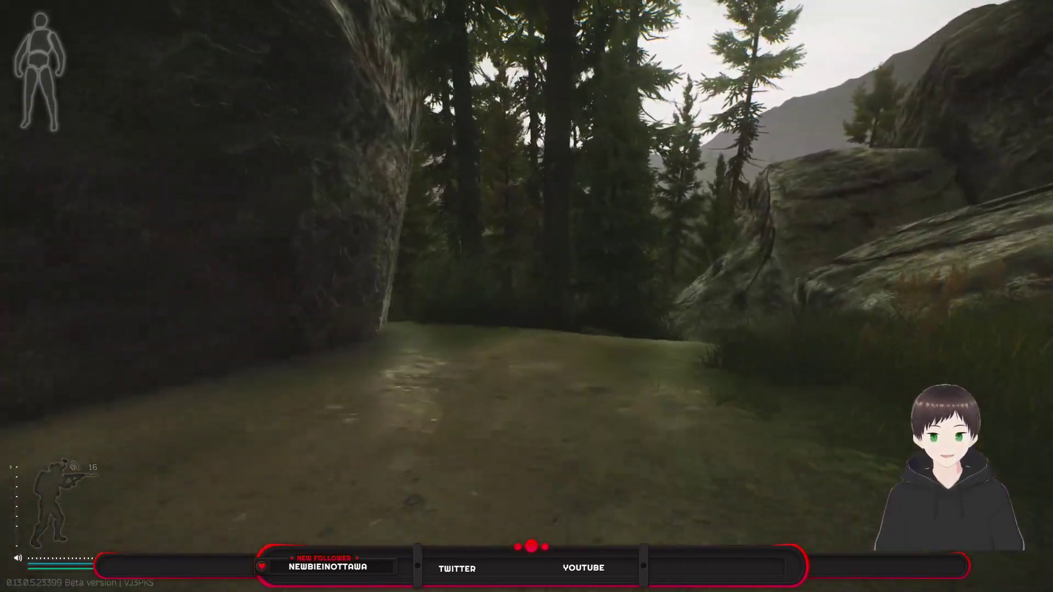
# - Follow the dirt path through the rock gap, shotgun ready, to the cabin's crates
pyautogui.press('w')
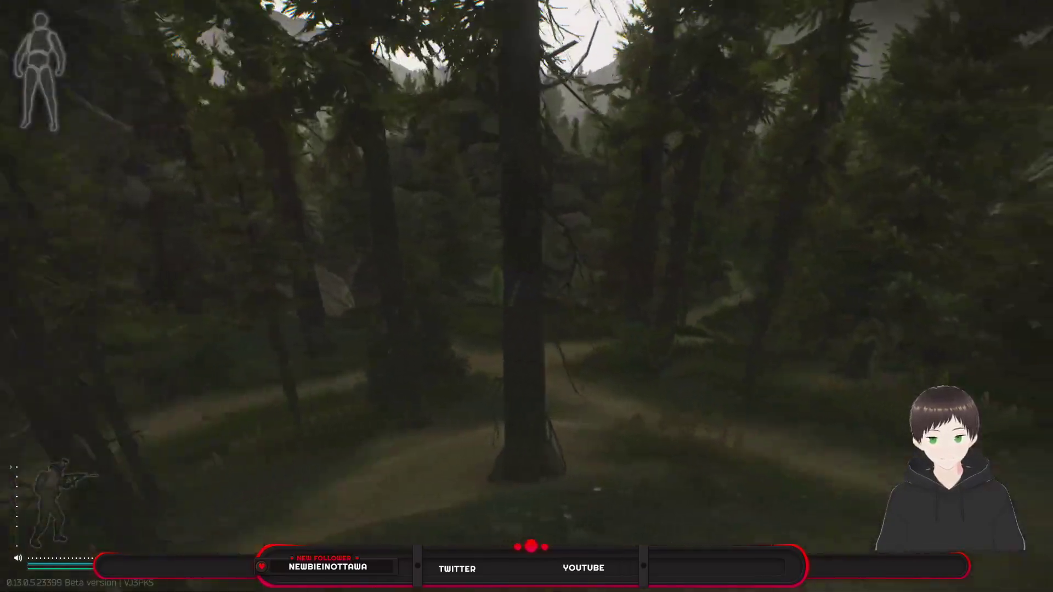
pyautogui.press('w')
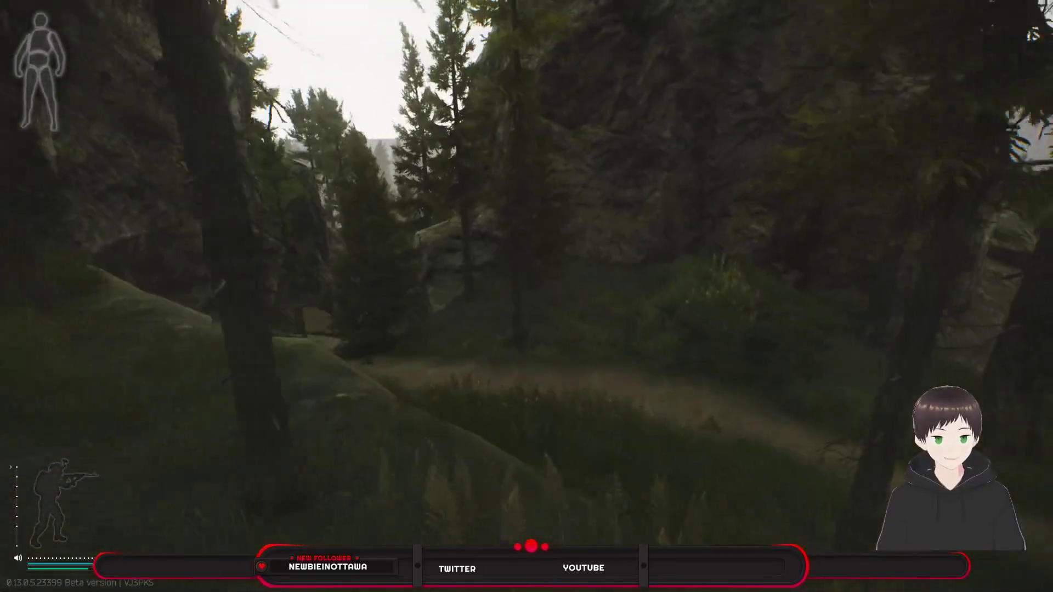
pyautogui.press('w')
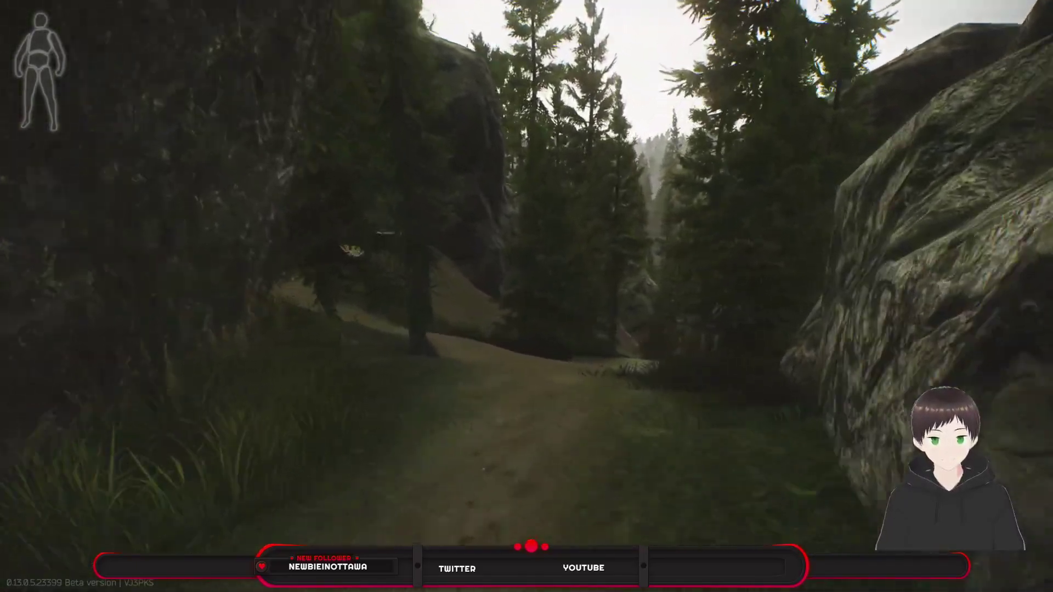
pyautogui.press('1')
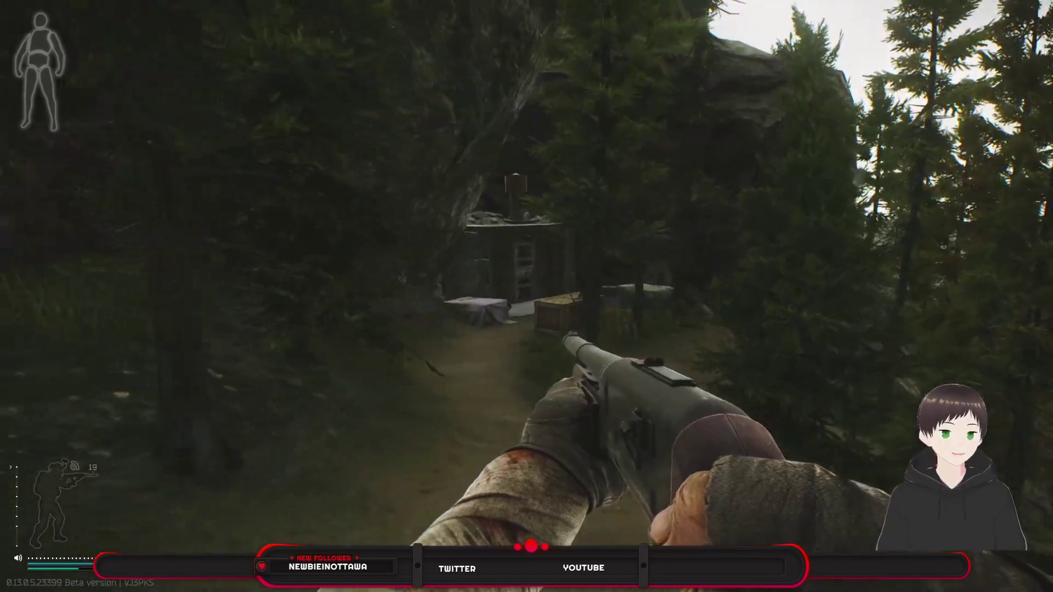
pyautogui.press('w')
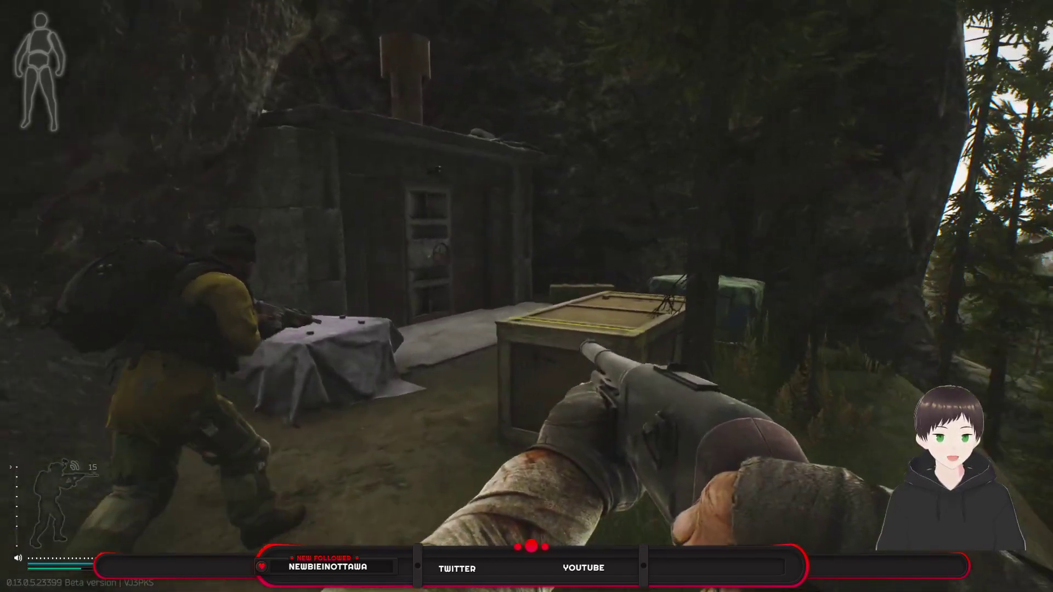
pyautogui.press('w')
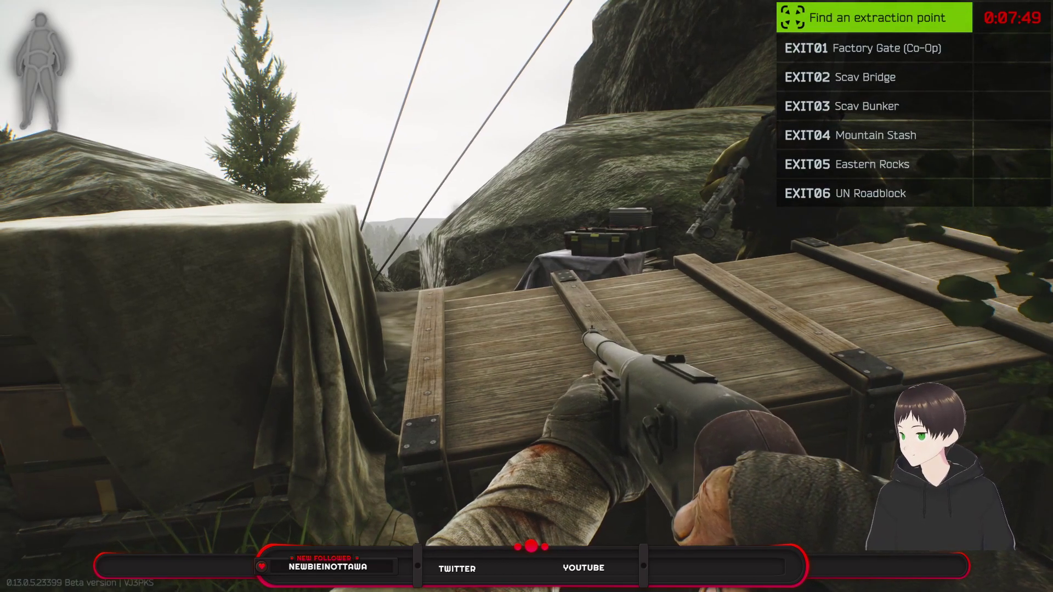
# - Move right past the wooden crate toward the rocks and lower the sights
pyautogui.press('w')
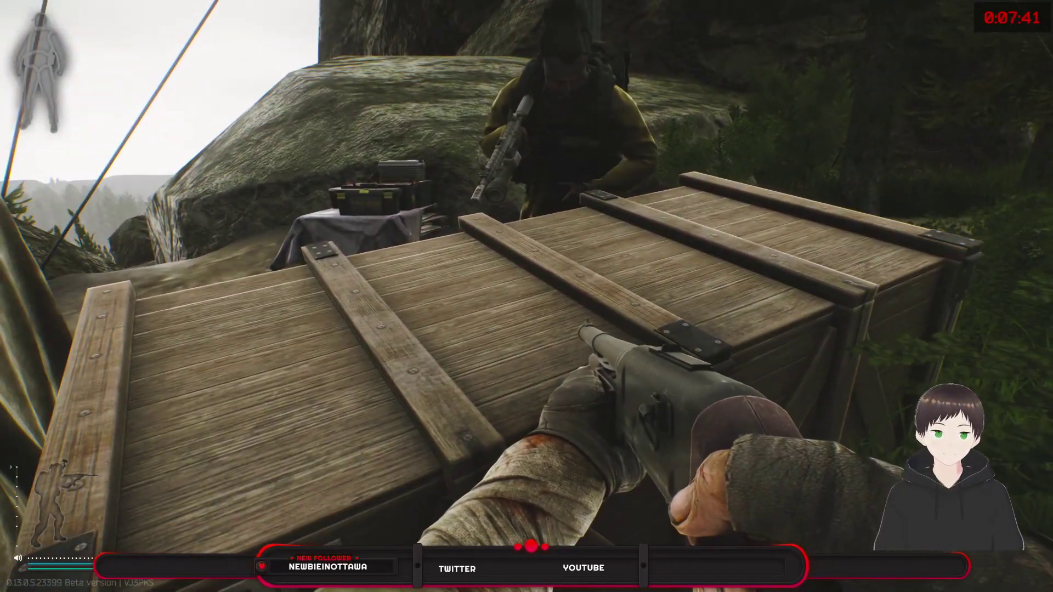
pyautogui.press('d')
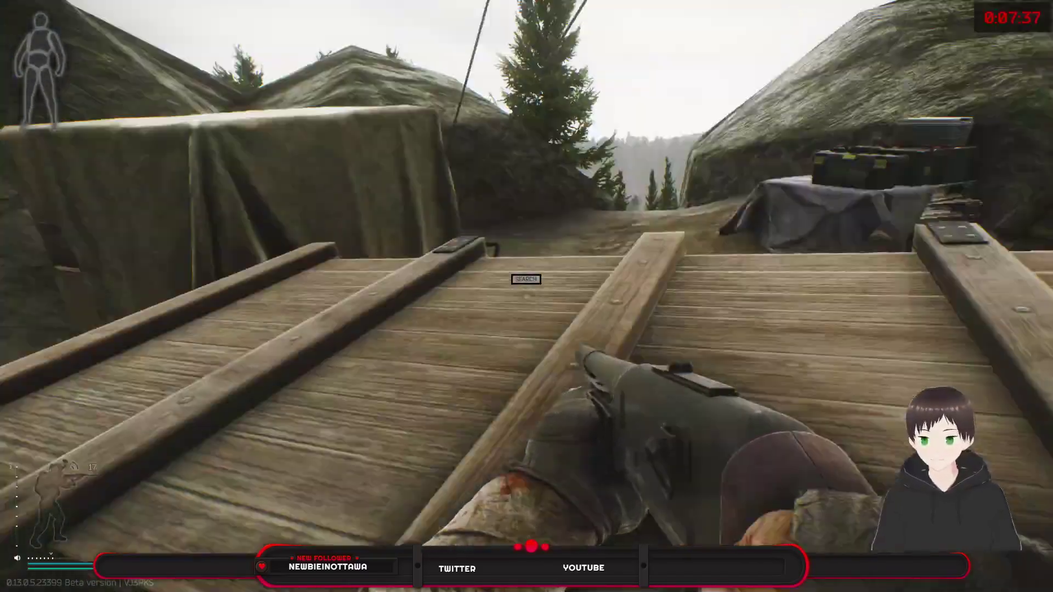
pyautogui.press('w')
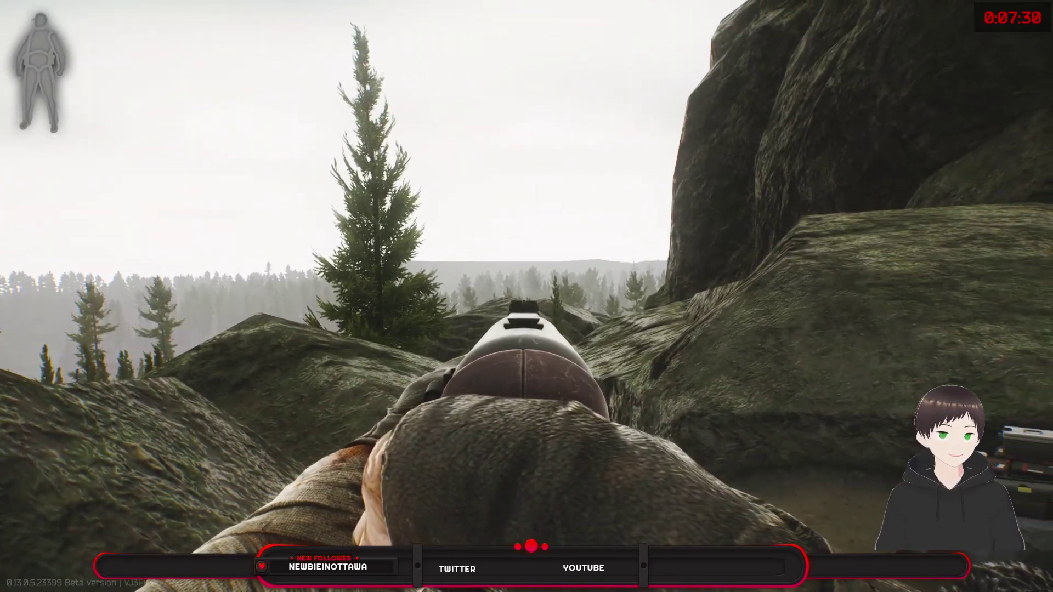
pyautogui.rightClick(526, 297)
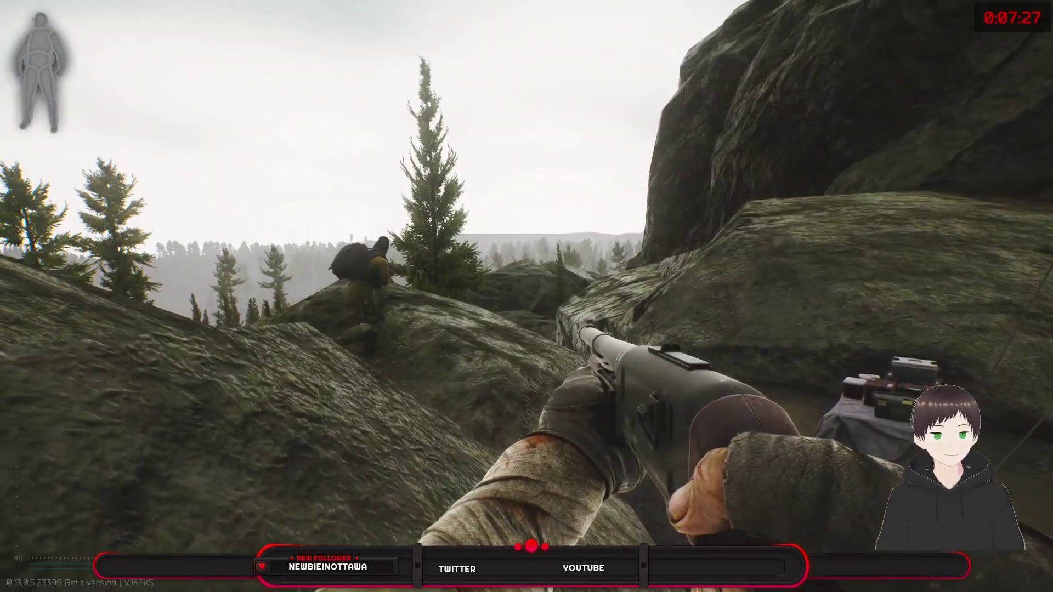